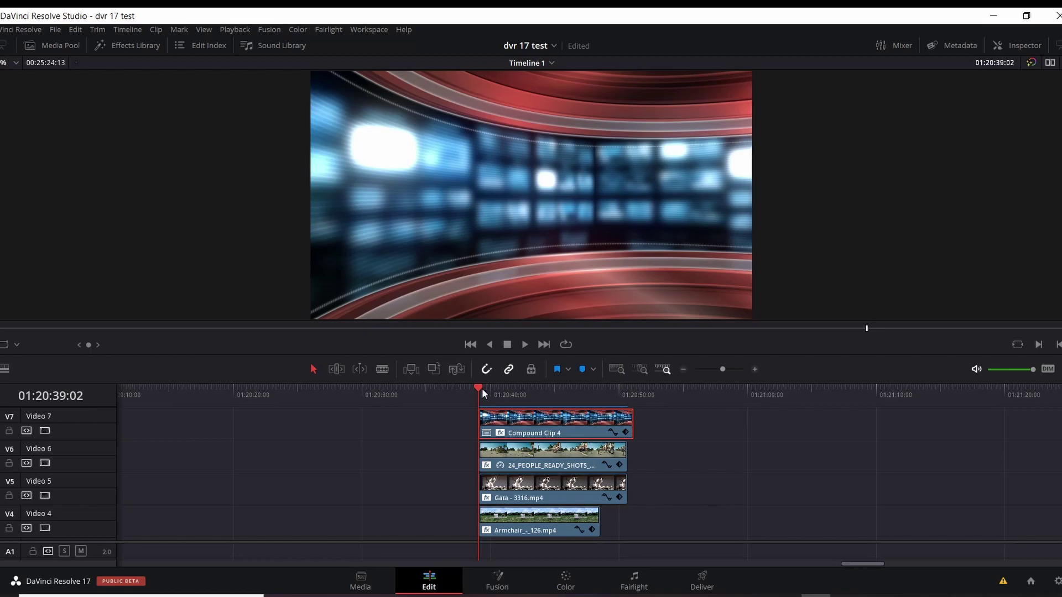
Play Timeline 1 to preview Compound Clip 4 stacked over the three video clips
key(space)
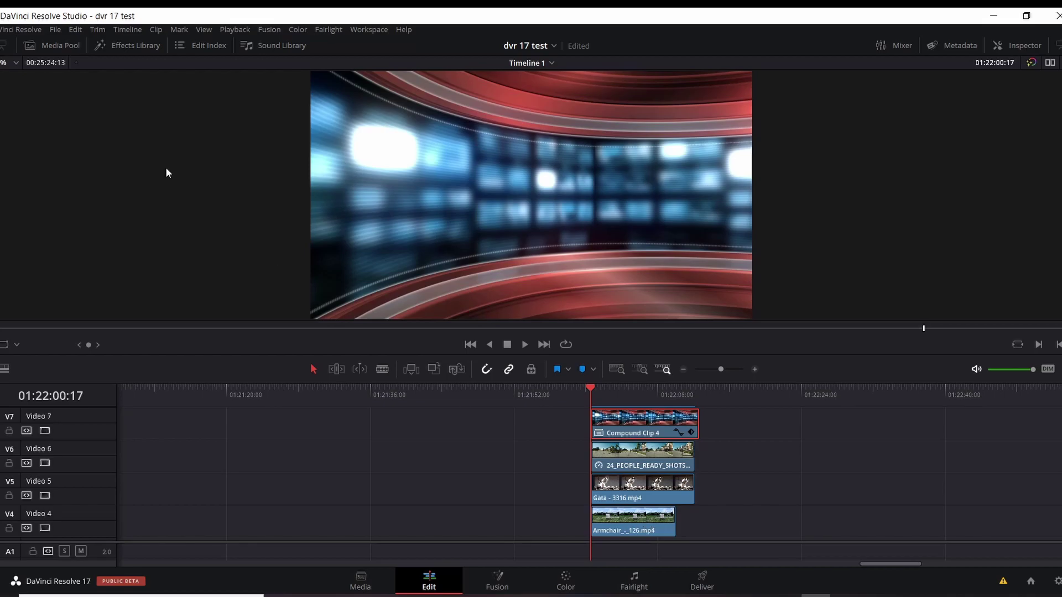
Search the Effects Library for 'collage' and drop Video Collage onto Compound Clip 4 on V7
click(145, 44)
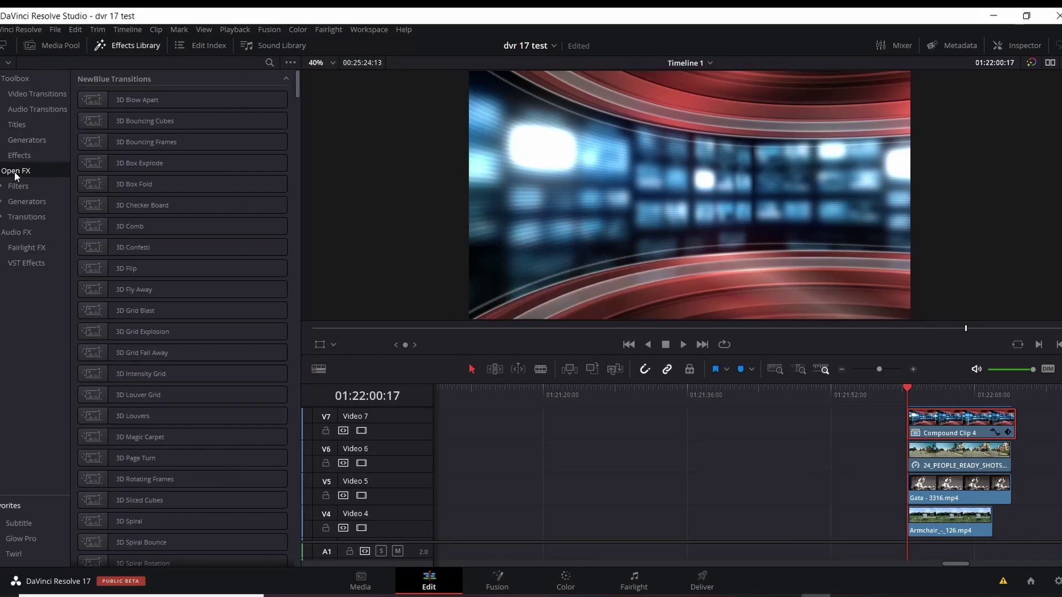
click(268, 59)
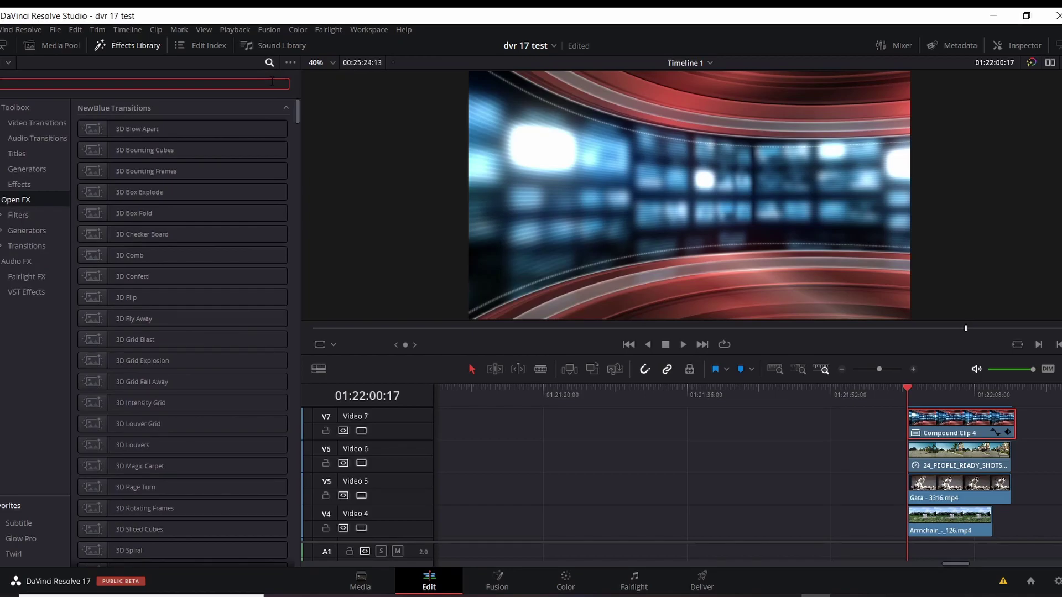
text(collage)
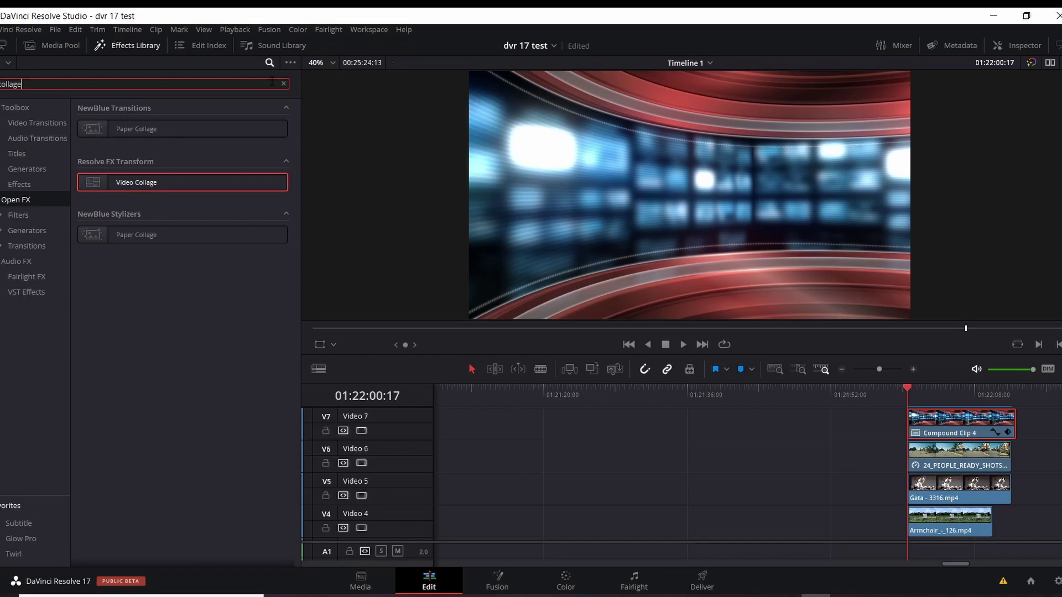
mouse_move(198, 181)
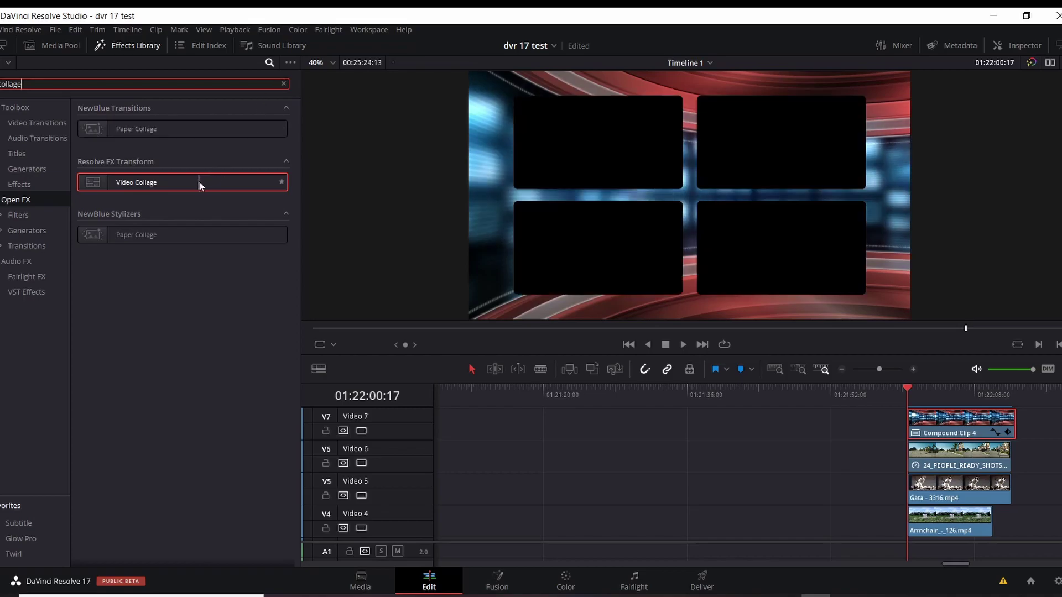
click(149, 182)
drag(153, 184, 935, 428)
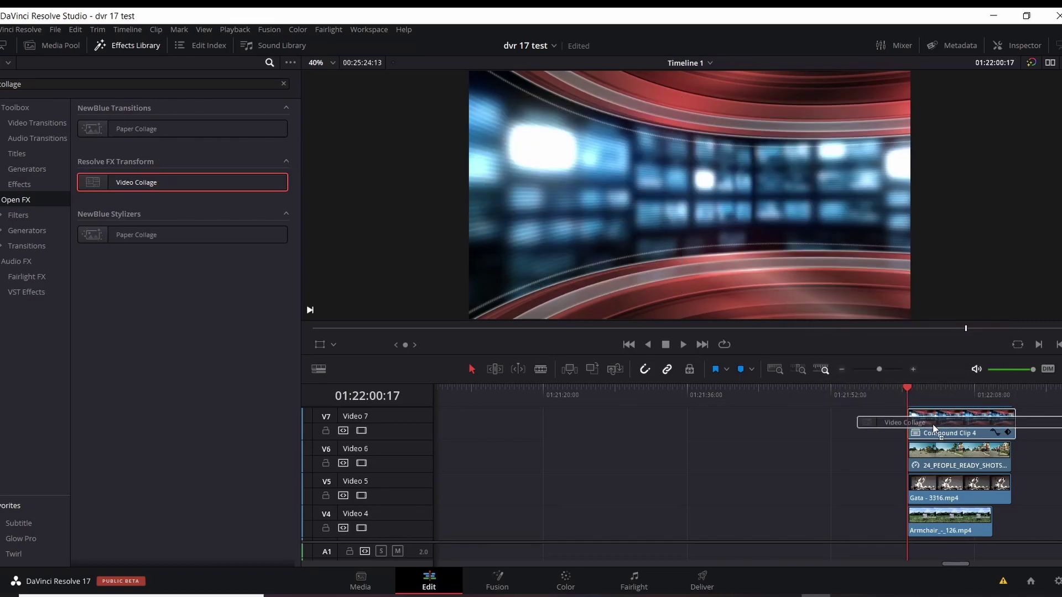
drag(935, 427, 934, 427)
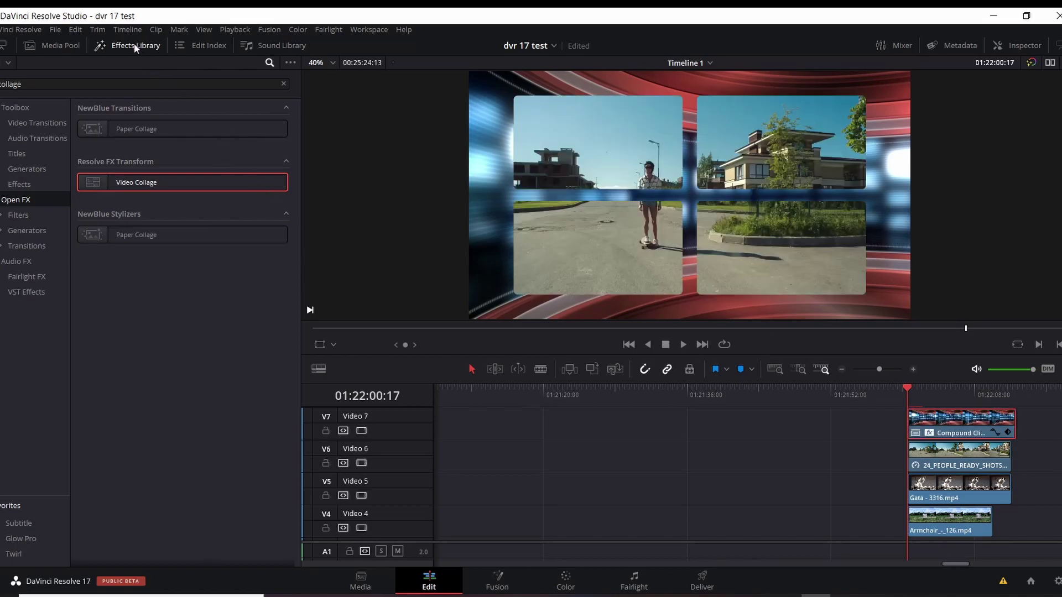
Close the Effects Library, review the collage playback back at 01:22:00:17, and select the V6 clip
click(134, 45)
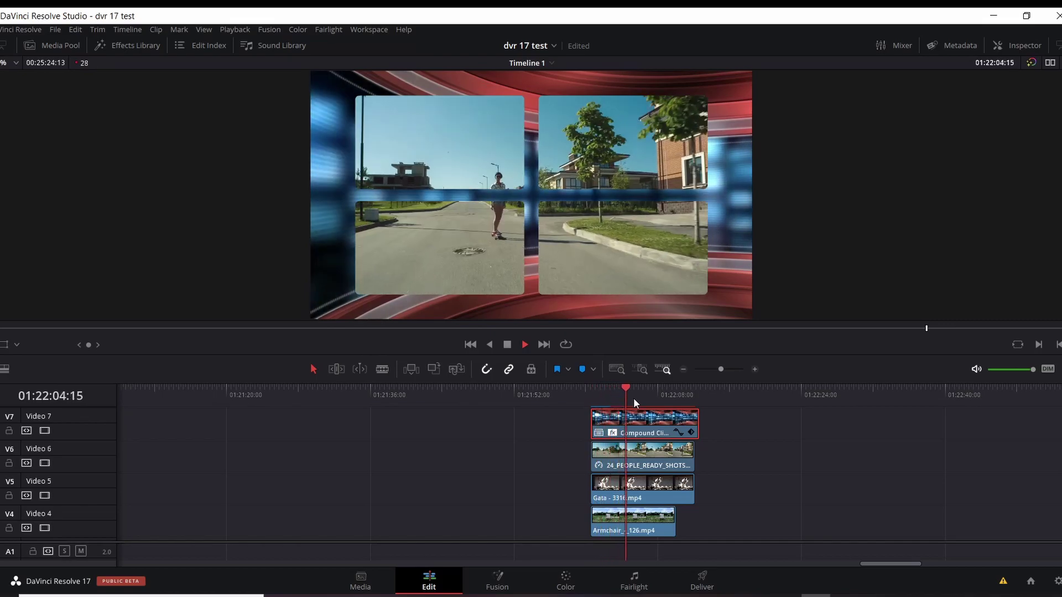
key(space)
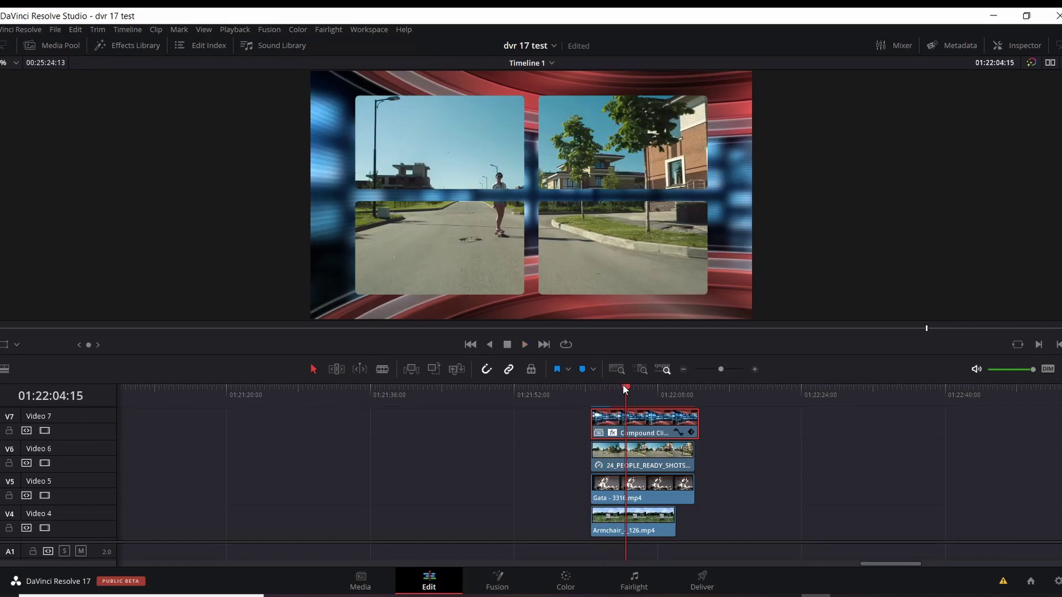
drag(625, 386, 599, 384)
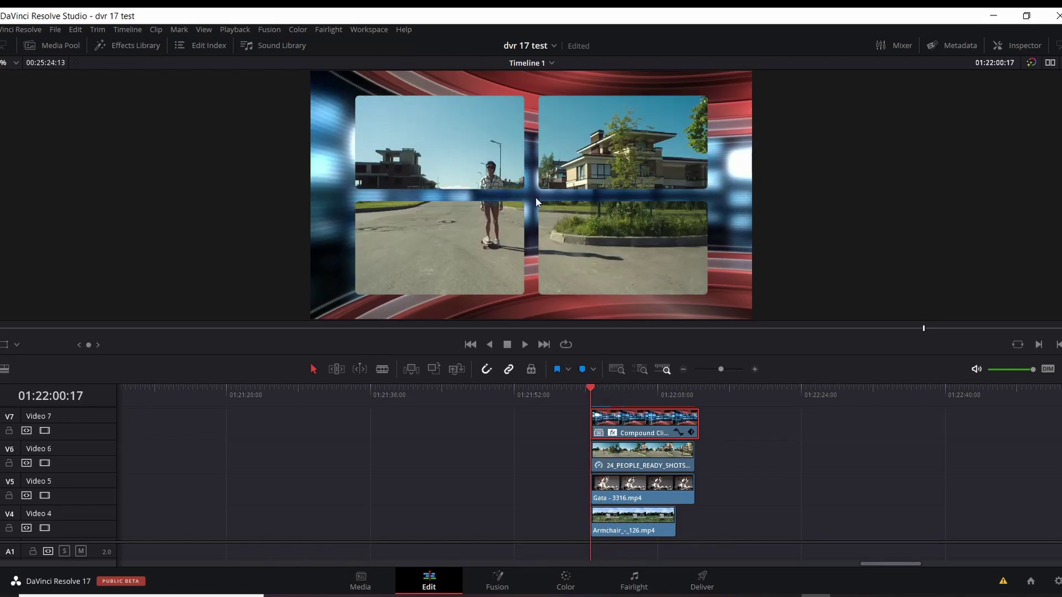
click(643, 452)
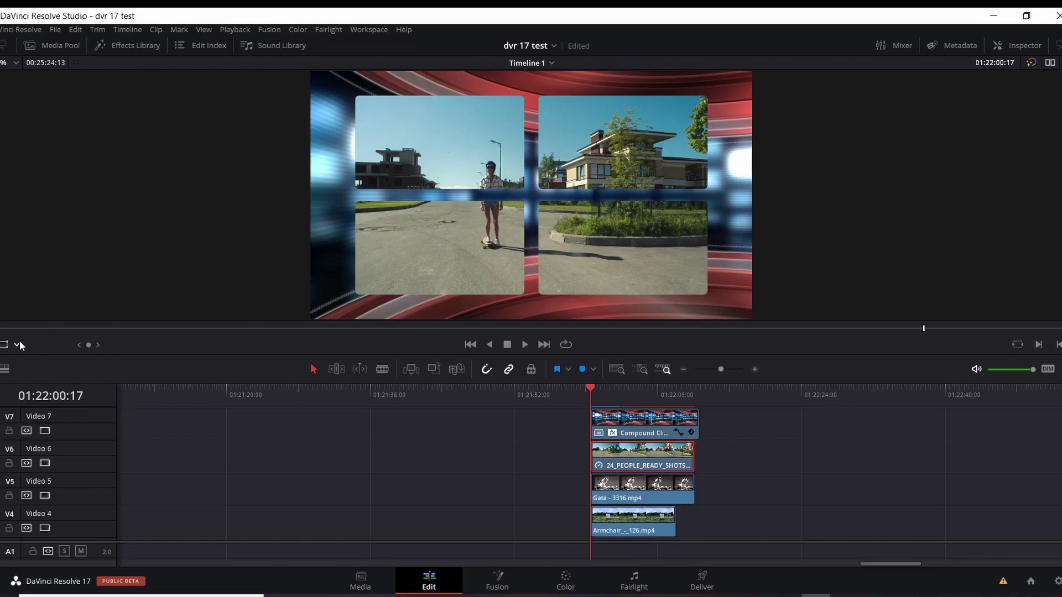
Shrink the V6 clip and move it toward the upper left with viewer handles, then save
click(5, 346)
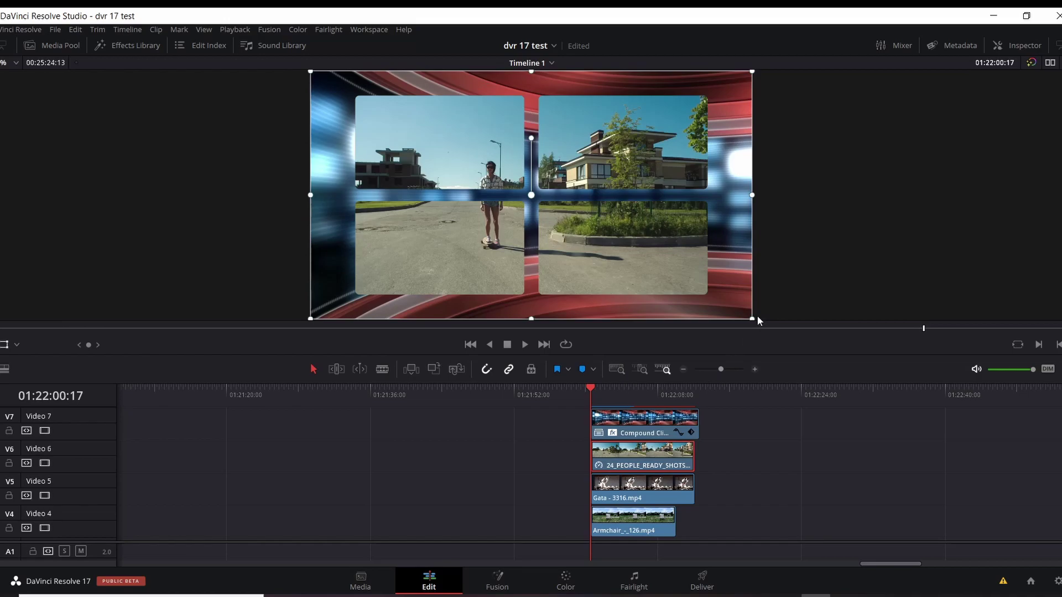
drag(752, 319, 657, 266)
drag(547, 211, 472, 171)
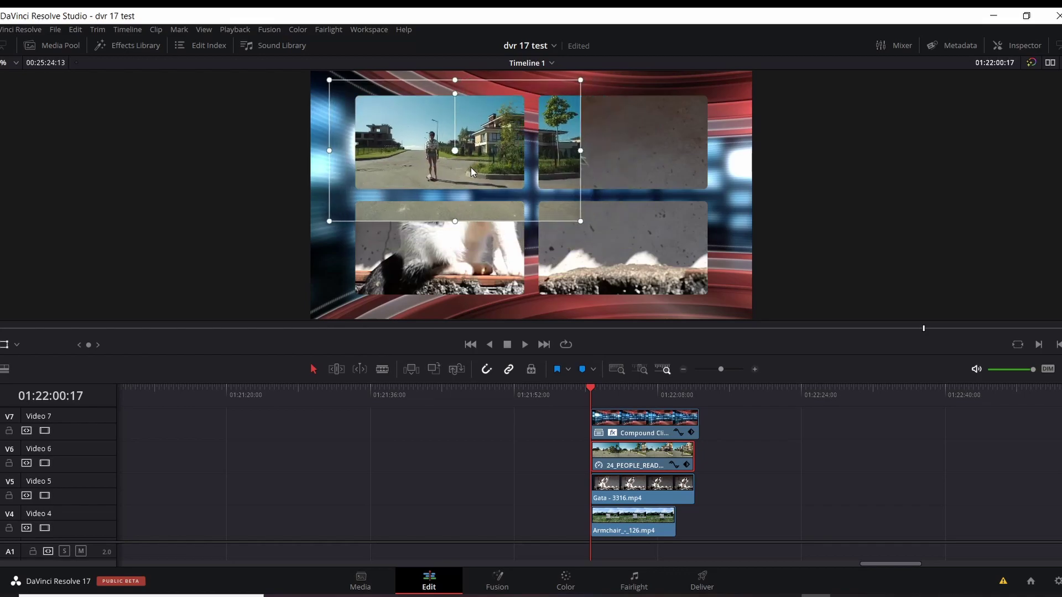
key(ctrl+s)
Undo the resize so the V6 clip is full frame again, and hide the transform handles
click(510, 176)
key(ctrl+z)
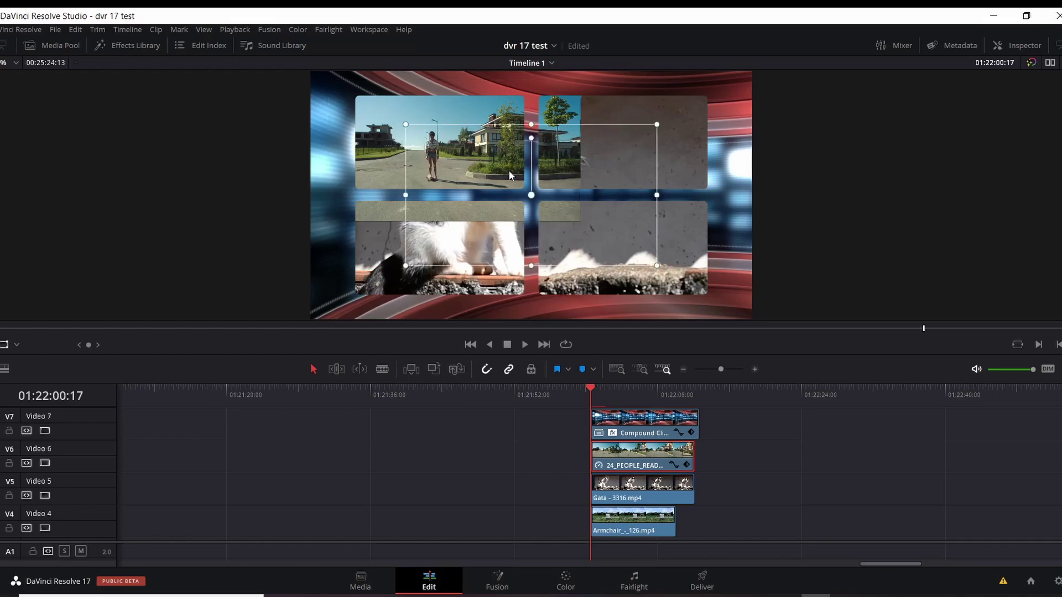
key(ctrl+z)
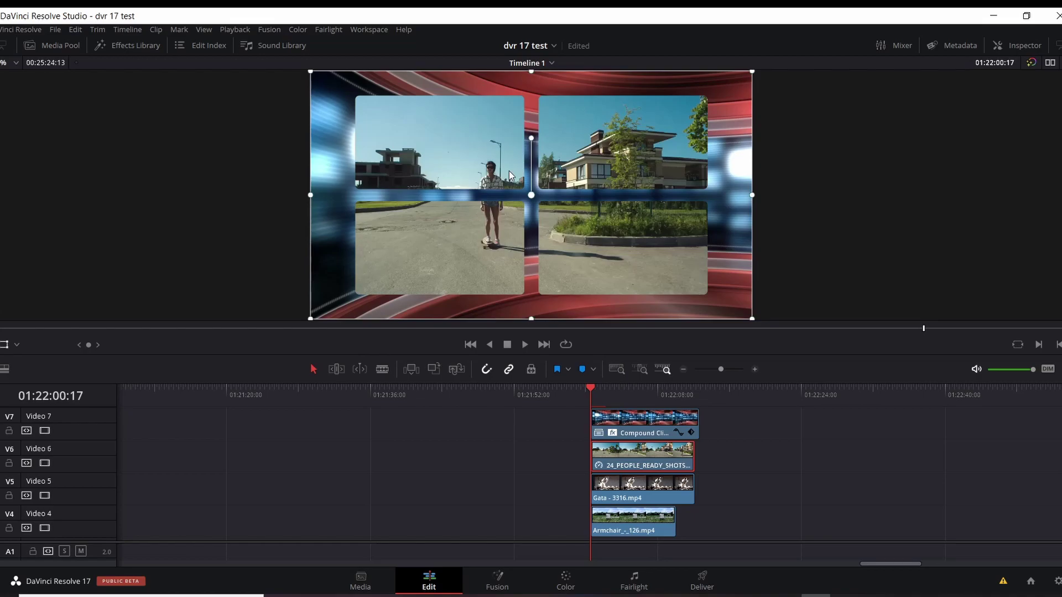
click(5, 346)
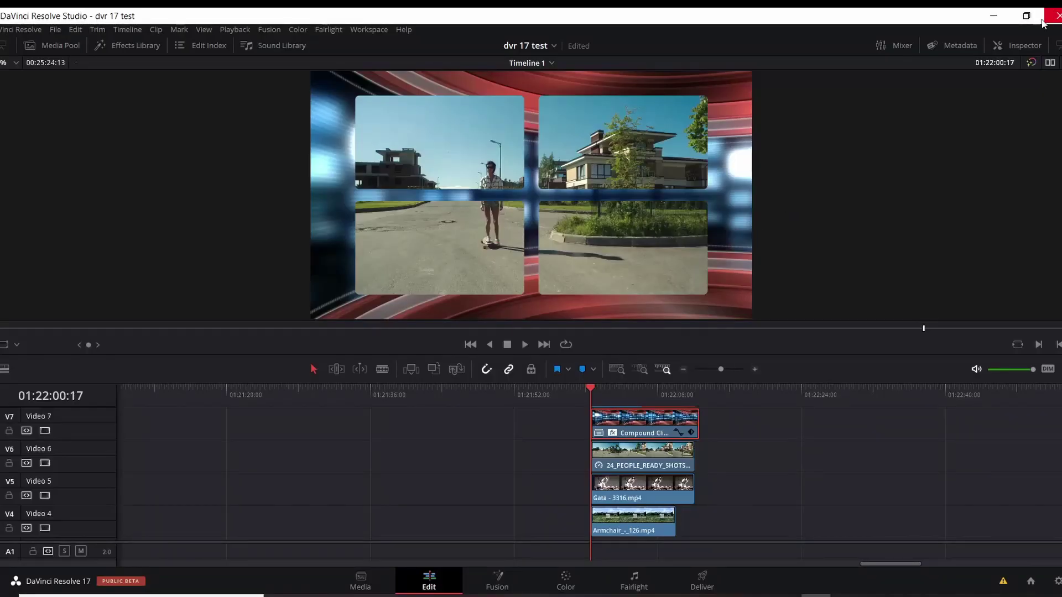
Open the Inspector to Compound Clip 4's Video Collage effect settings
click(1035, 49)
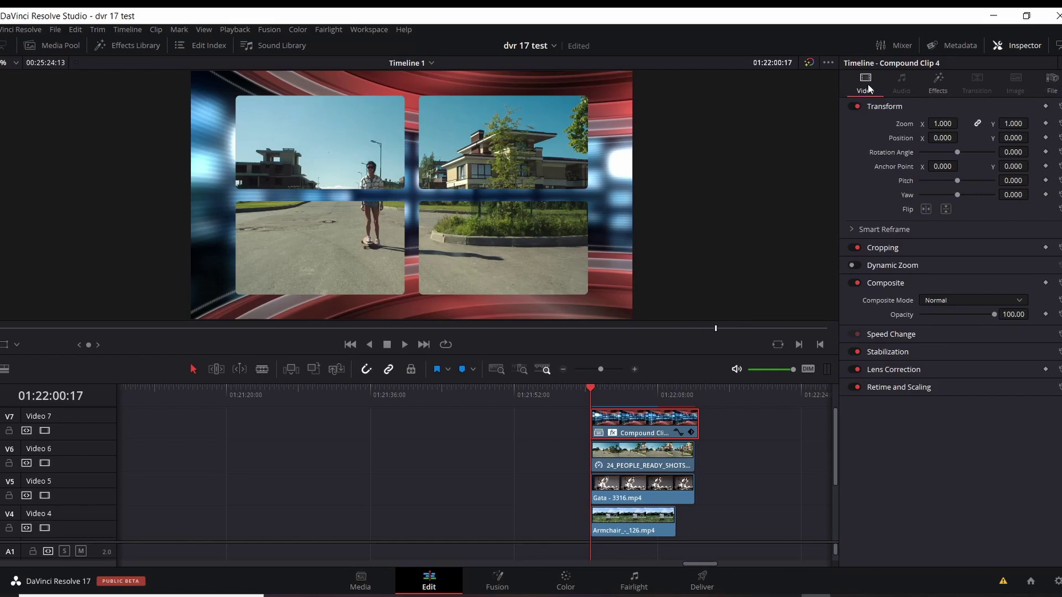
click(935, 90)
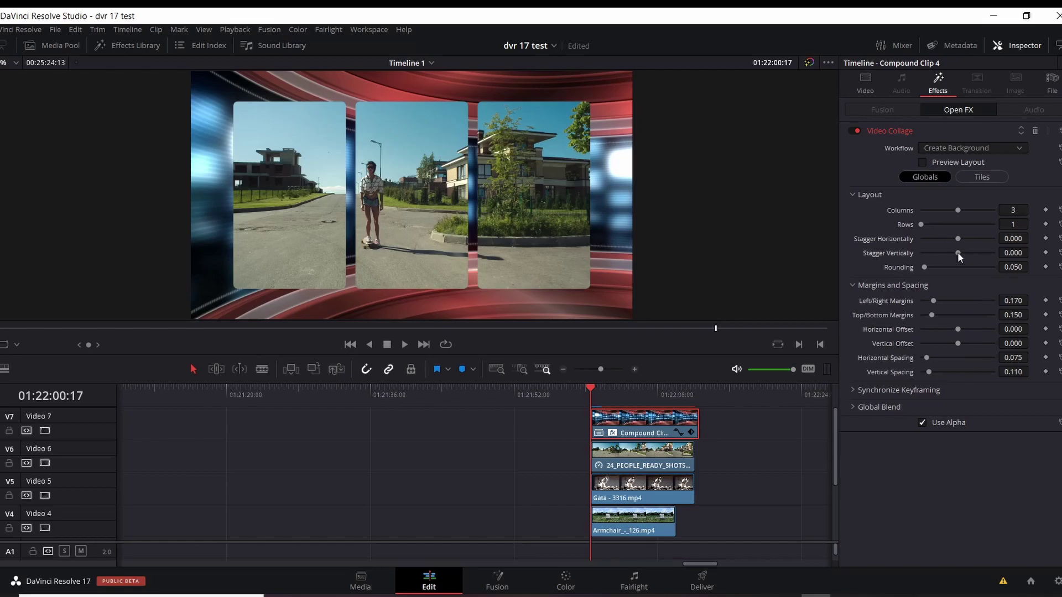
Set Stagger Vertically to 0.333 and Rounding to 0.108 after trying 1.000
drag(961, 252, 970, 255)
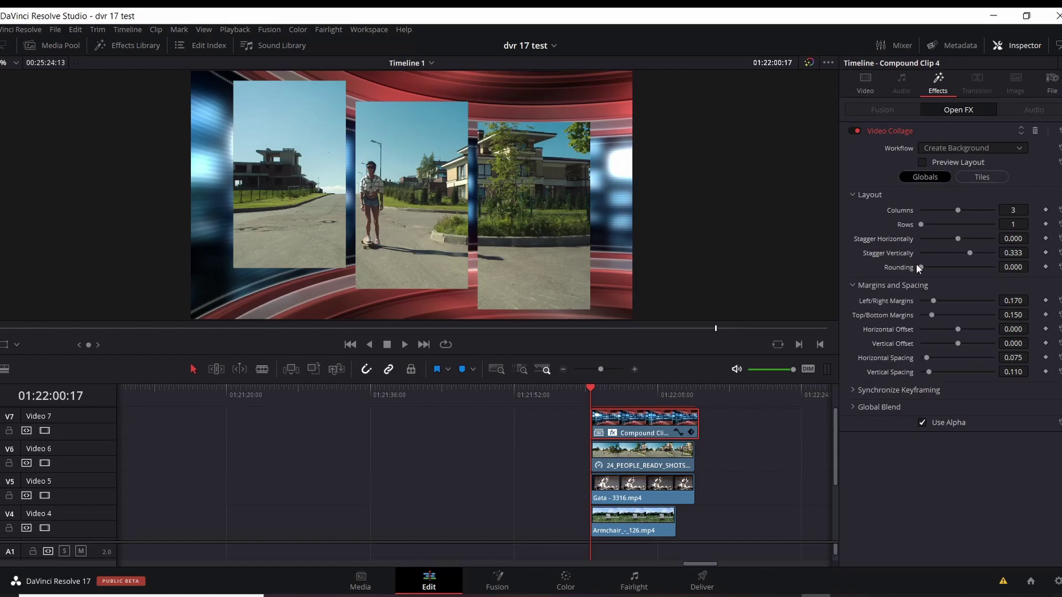
drag(920, 267, 1030, 278)
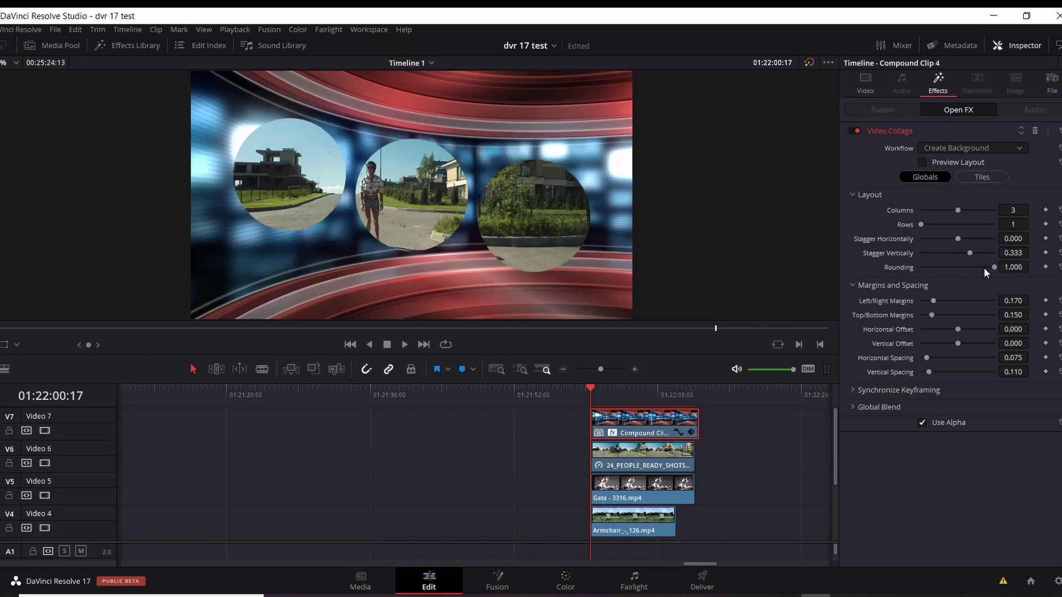
drag(994, 267, 929, 264)
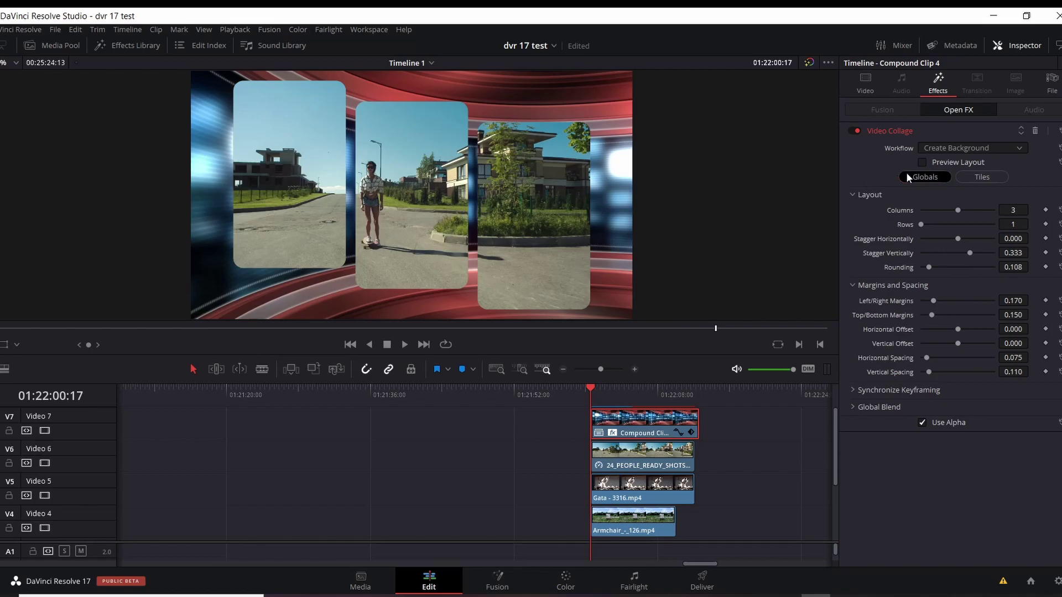
Switch to the per-tile Video Collage settings and show the numbered tile layout preview
click(985, 180)
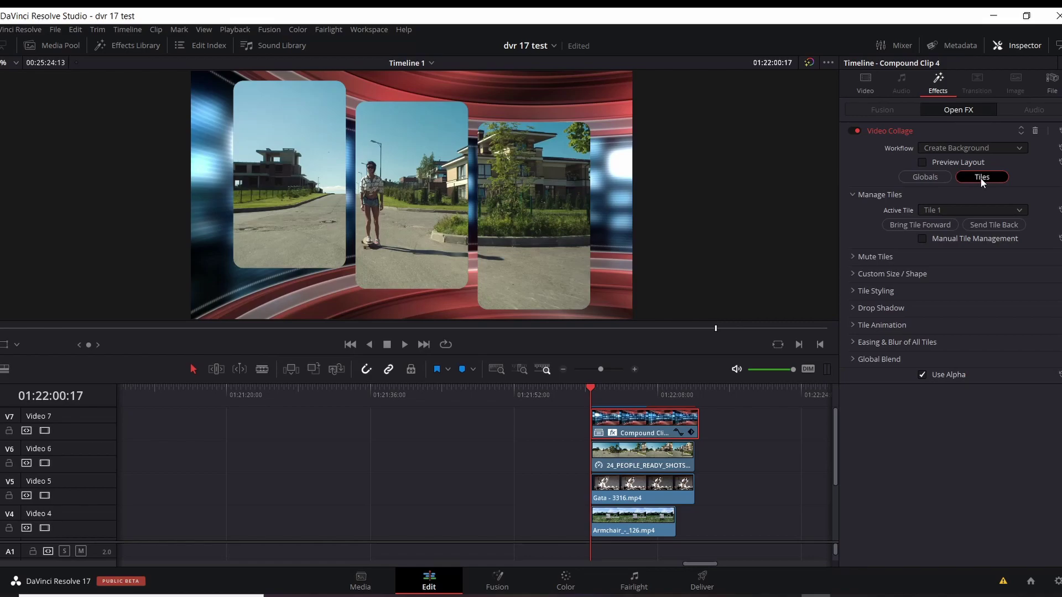
click(921, 161)
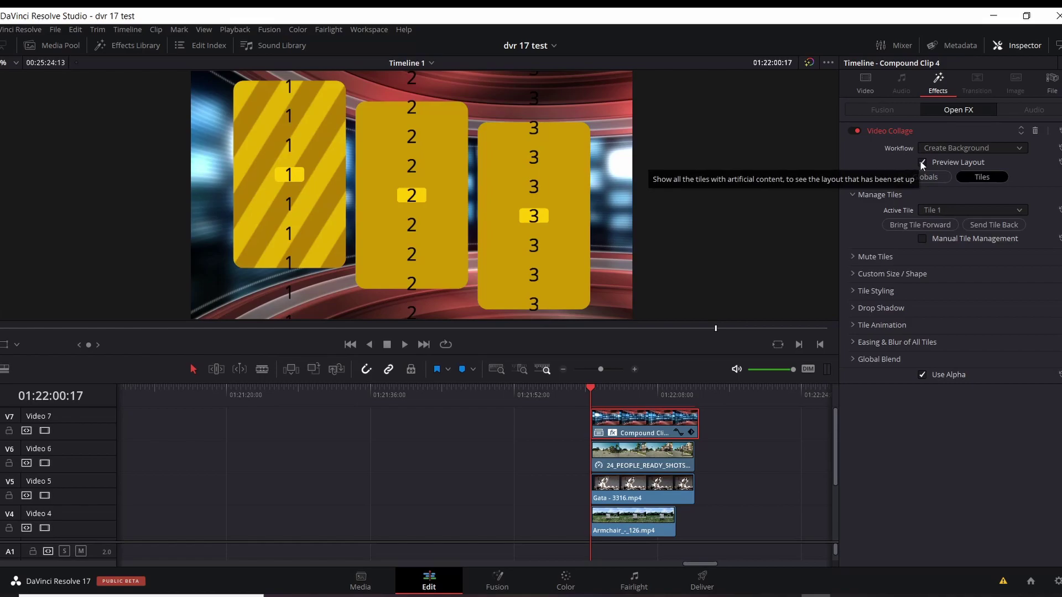
click(921, 161)
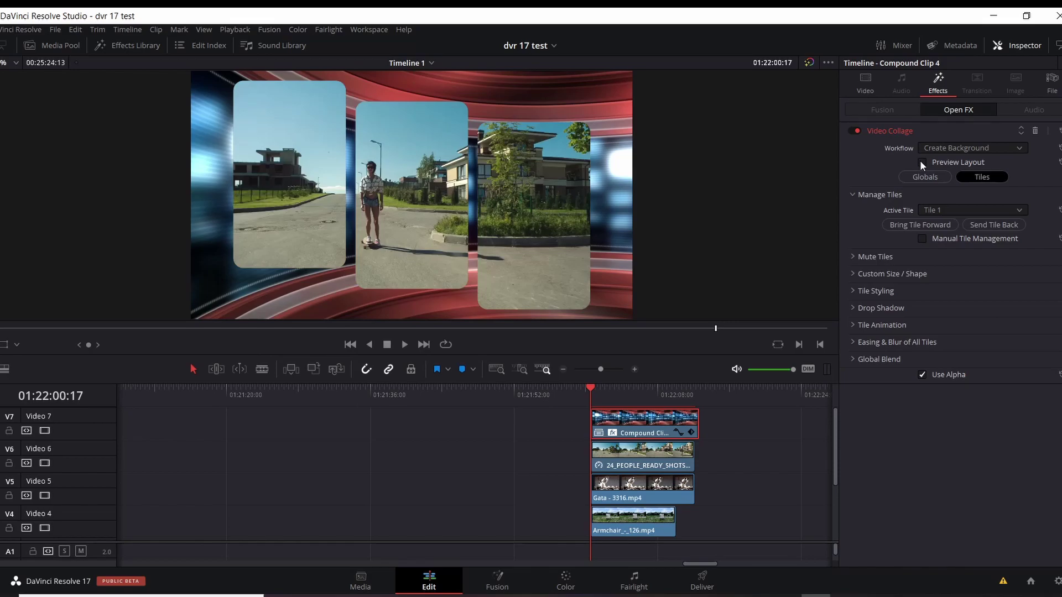
click(921, 162)
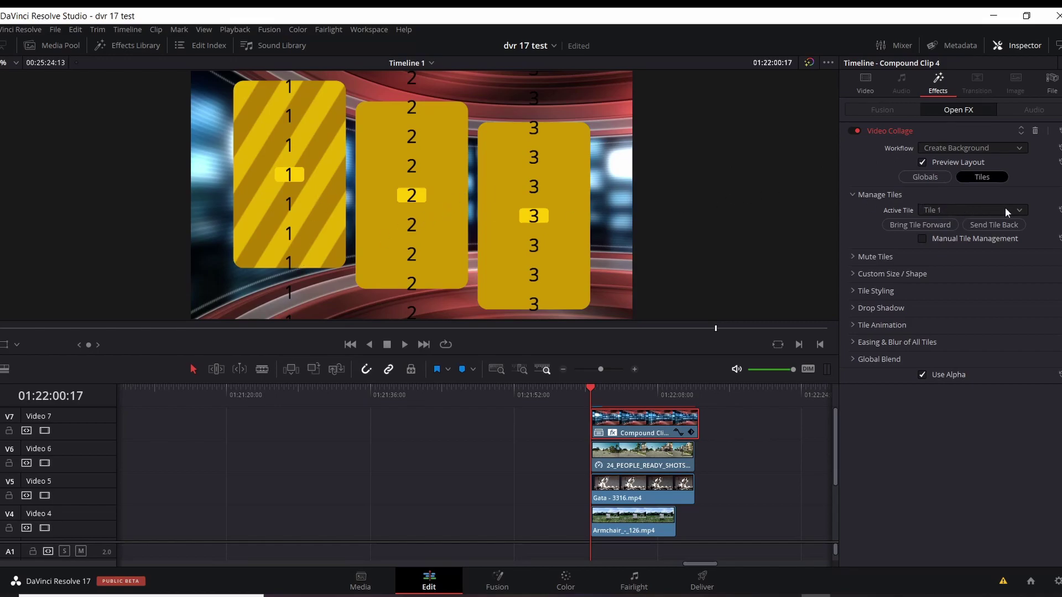
Cycle the Active Tile through Tile 2 and Tile 3, settling on Tile 1
click(1021, 211)
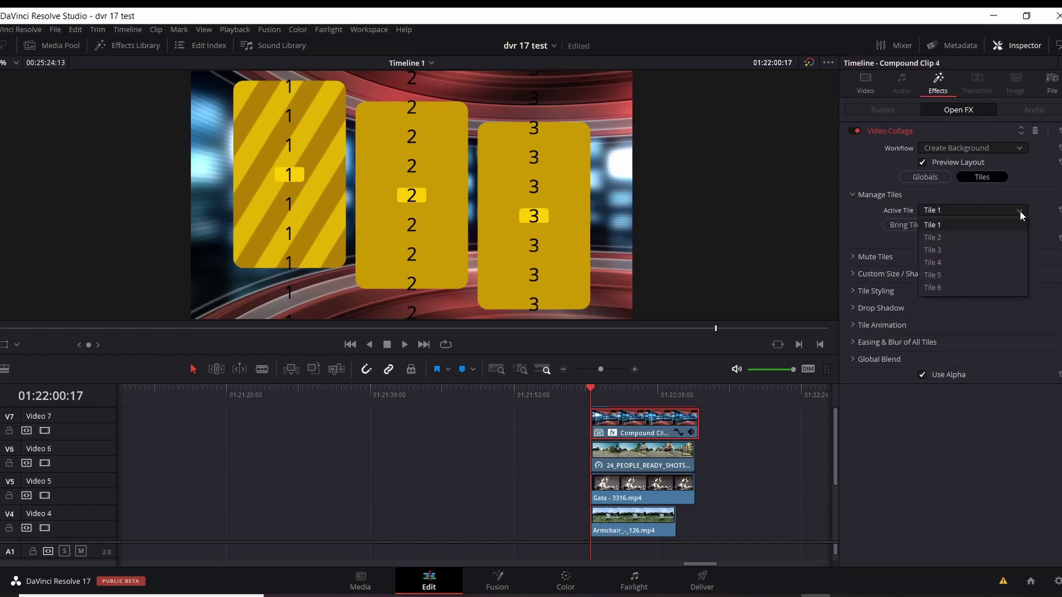
click(989, 236)
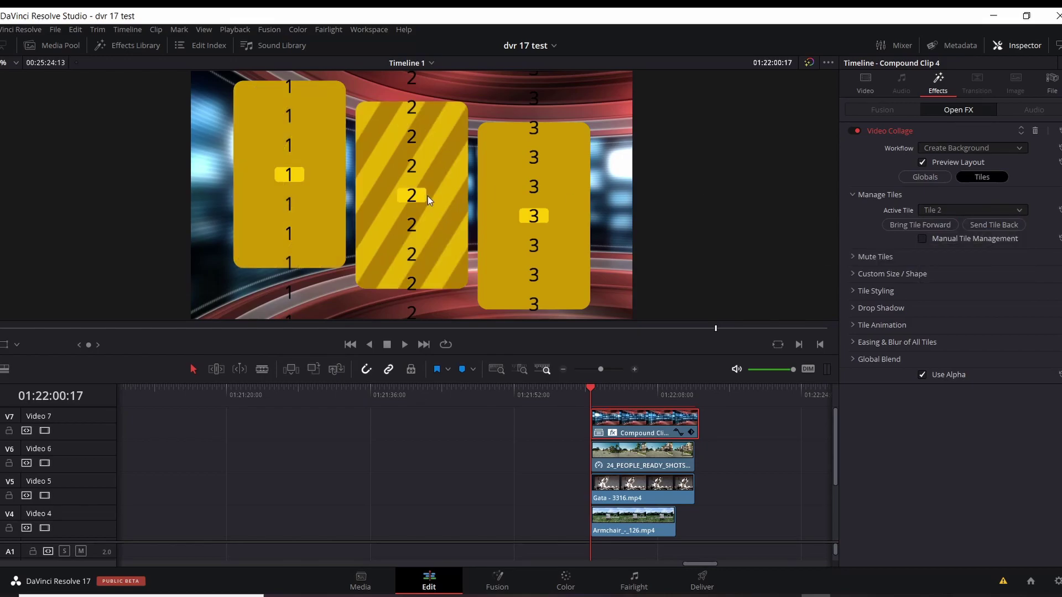
click(1021, 210)
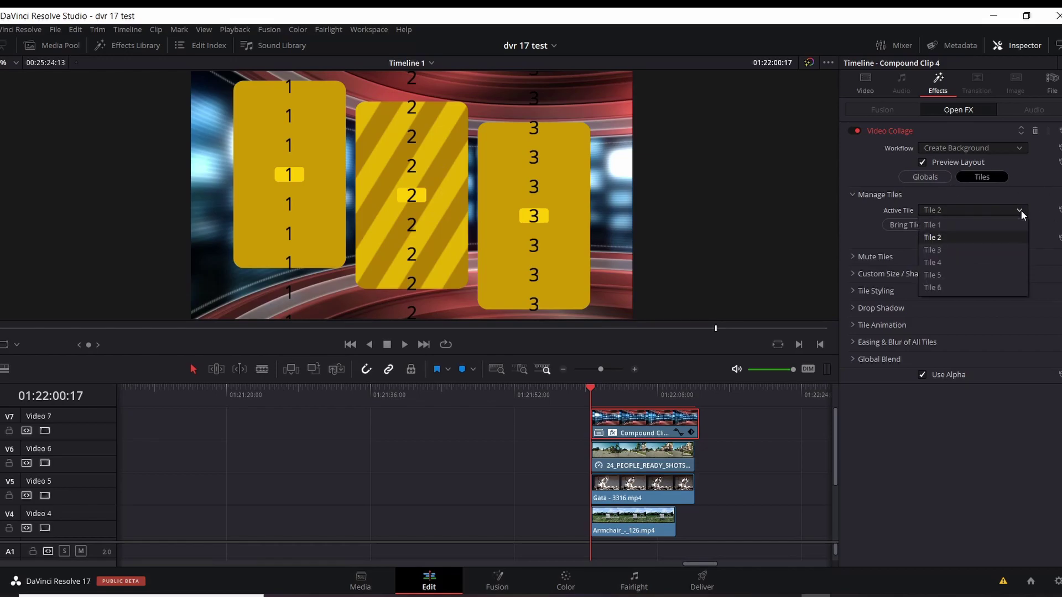
click(1003, 249)
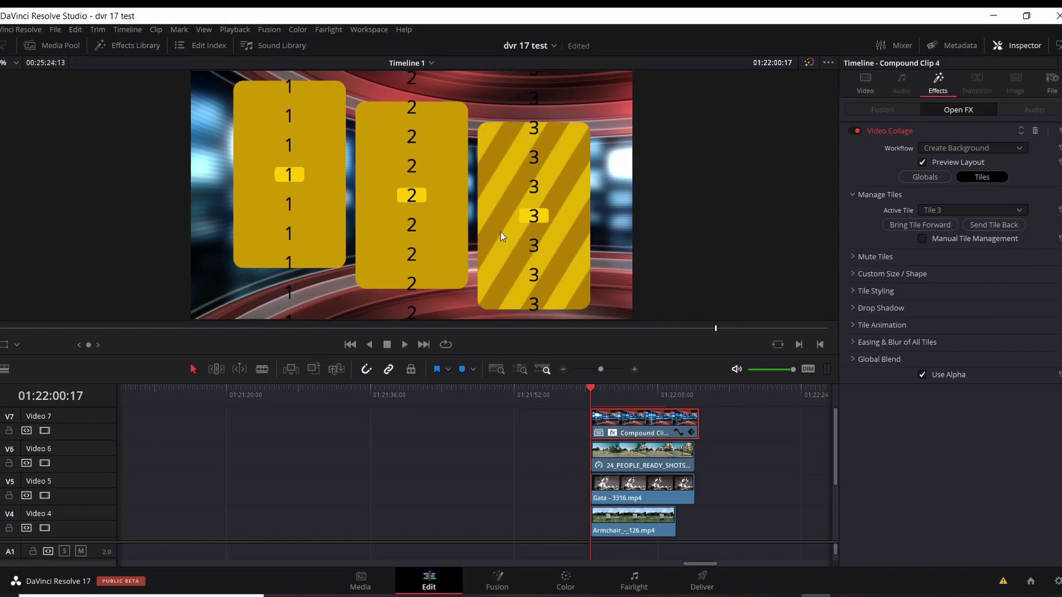
click(1020, 211)
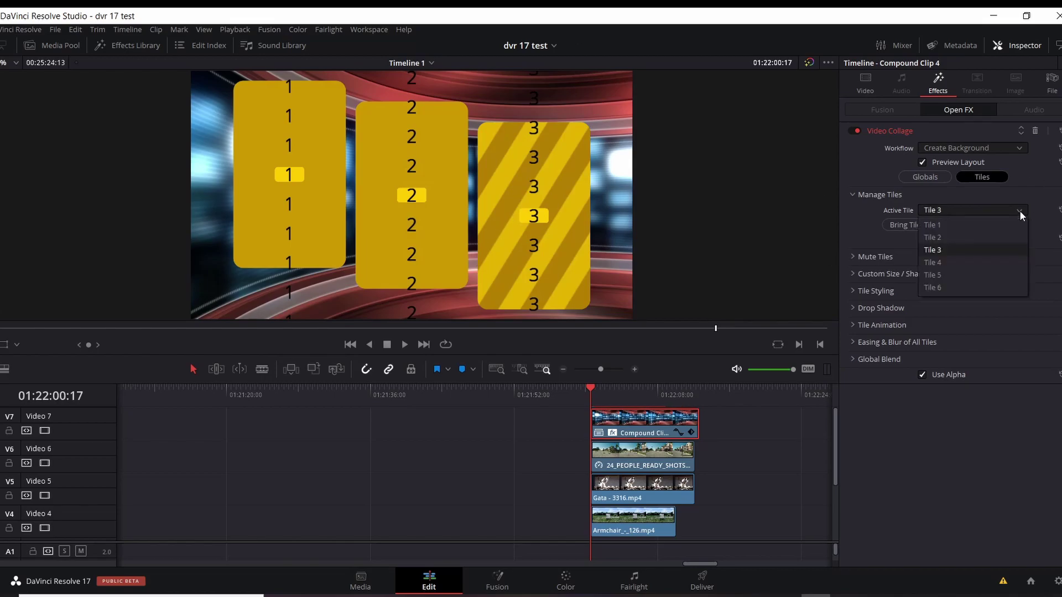
click(1008, 224)
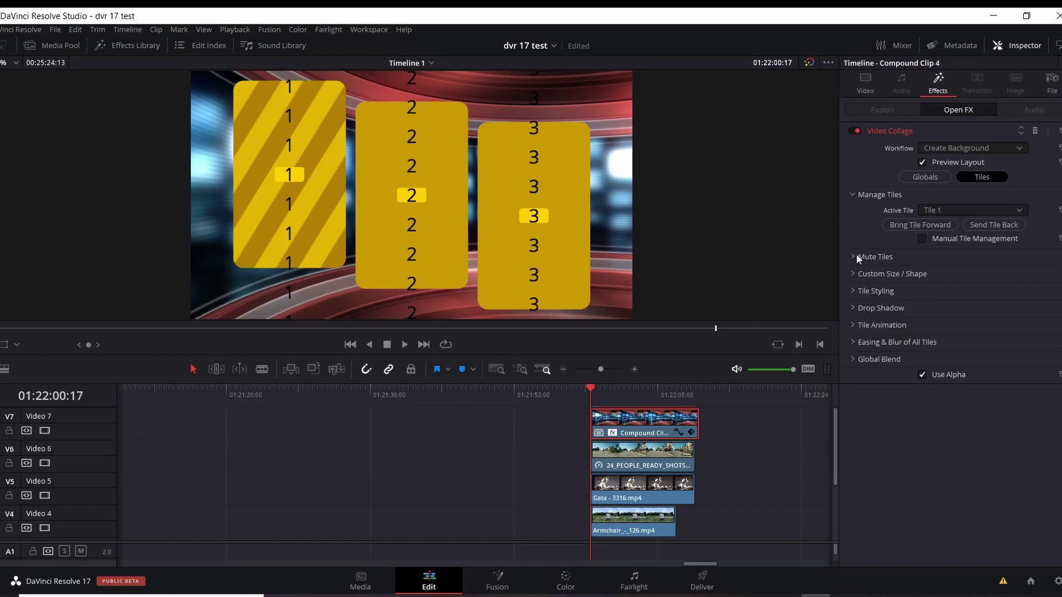
Give the tiles a thin 0.018 Tile Border under Tile Styling
click(853, 291)
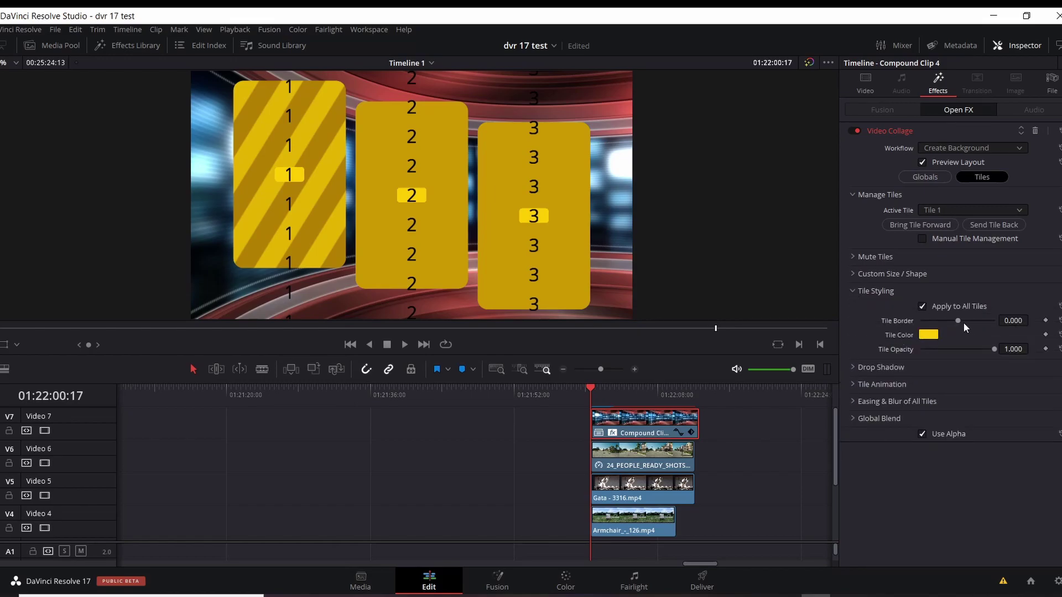
drag(958, 319, 959, 319)
click(922, 160)
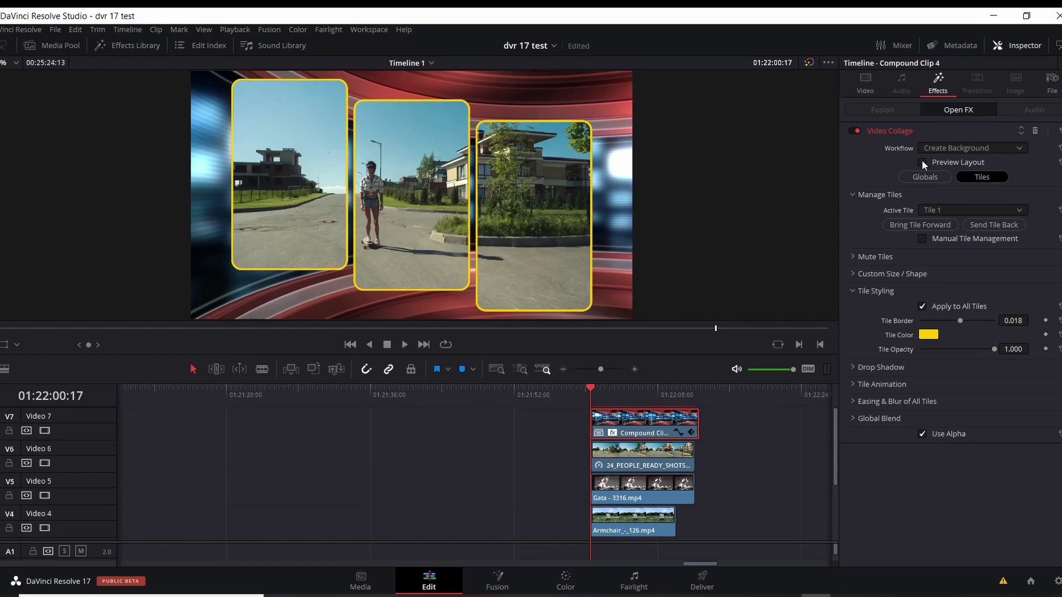
click(922, 161)
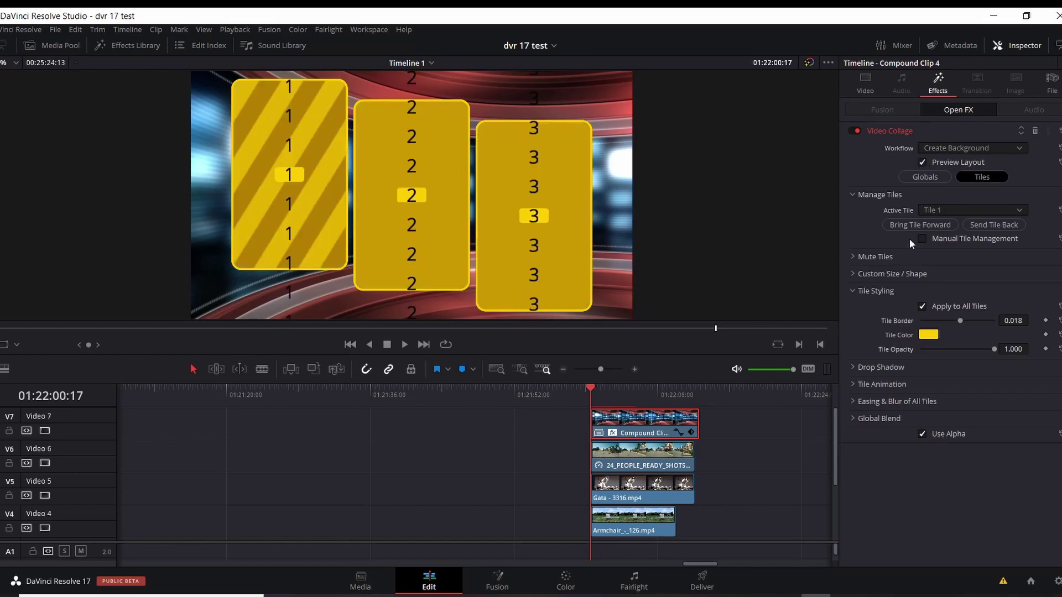
click(852, 290)
Raise the tiles' Drop Shadow Strength to 0.883
click(853, 308)
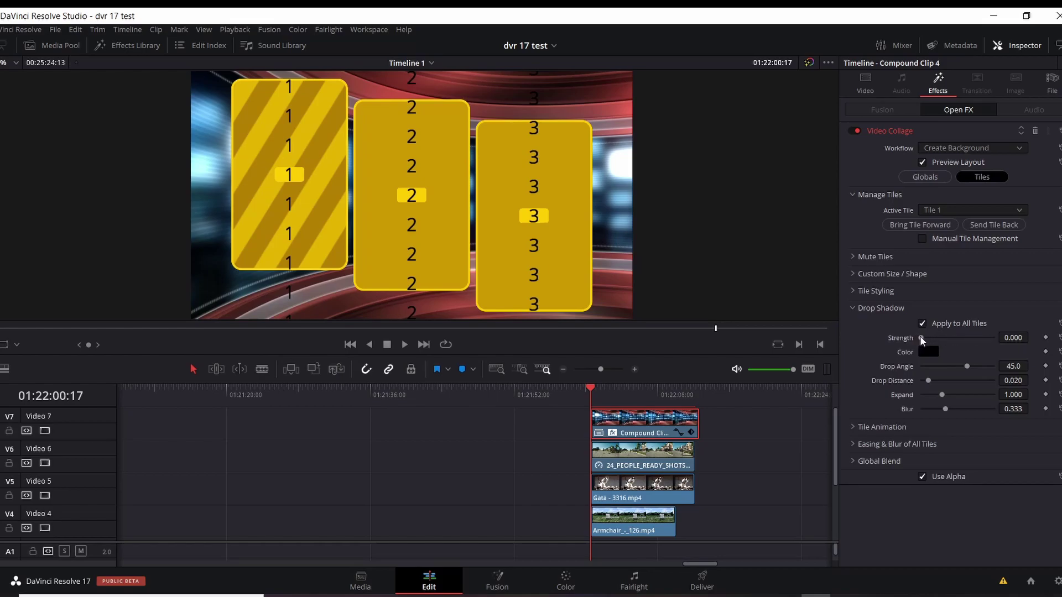
drag(920, 336, 987, 340)
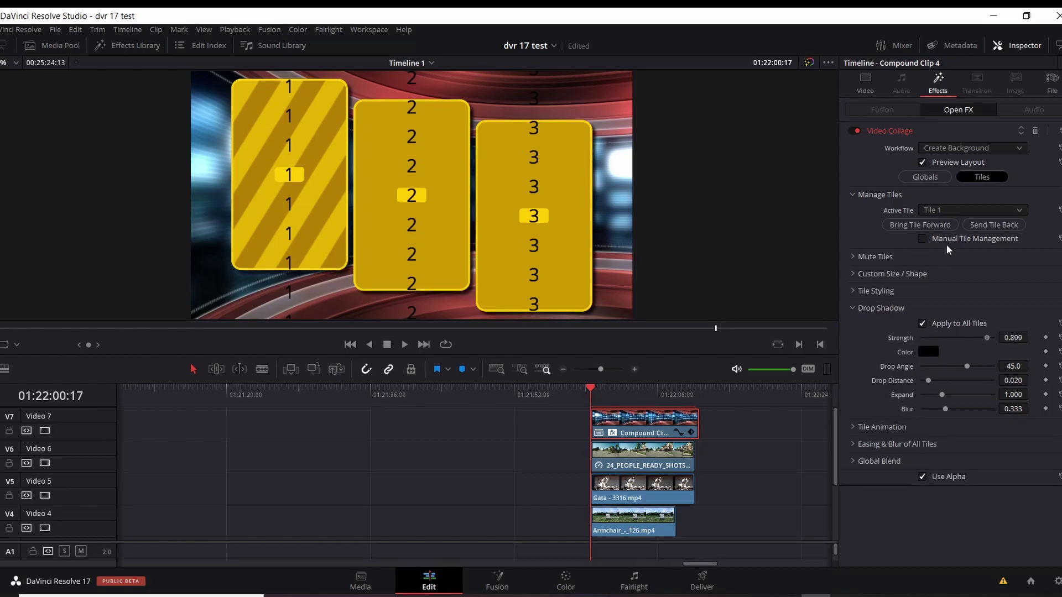
click(854, 308)
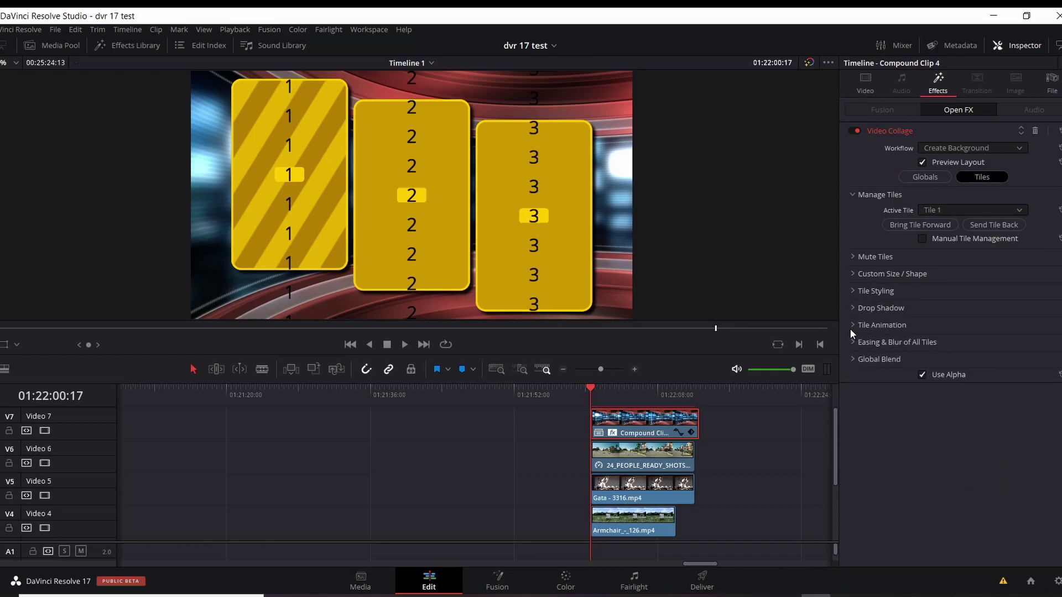
In Tile Animation, turn off Apply to All Tiles and set Animate to Intro Only
click(852, 327)
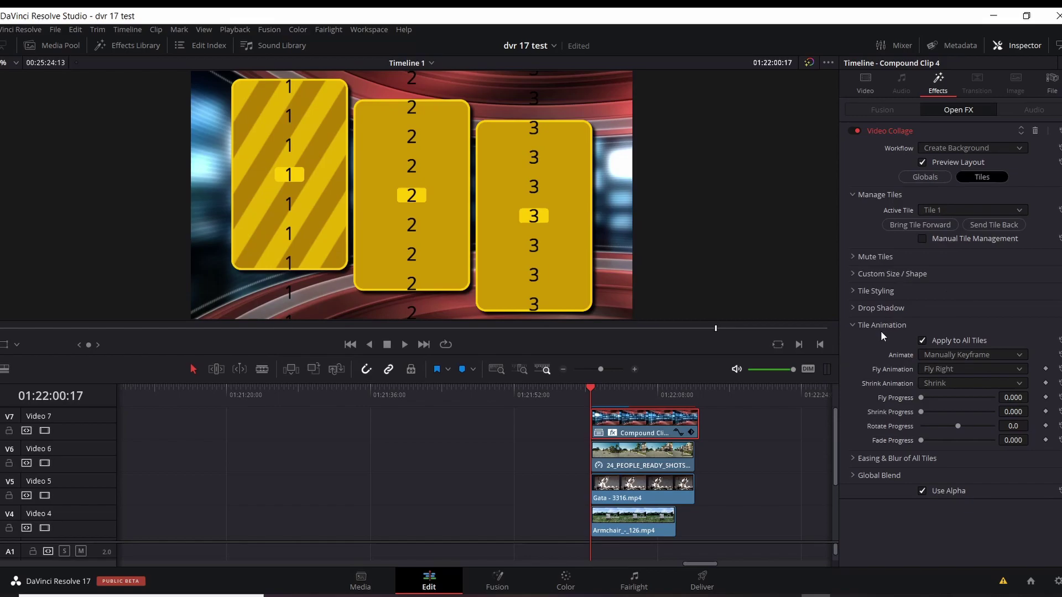
click(922, 340)
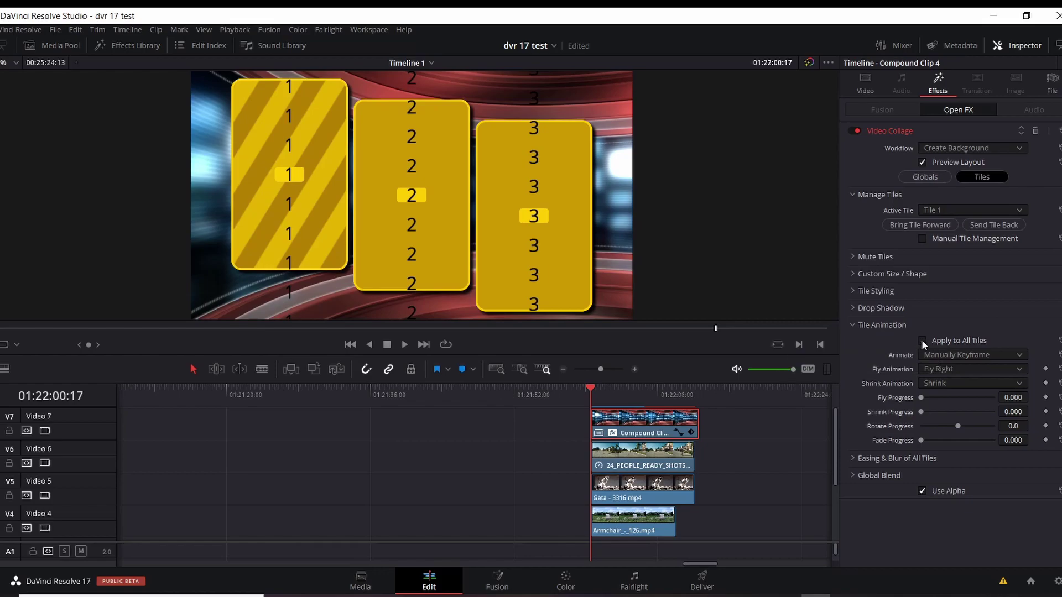
click(950, 354)
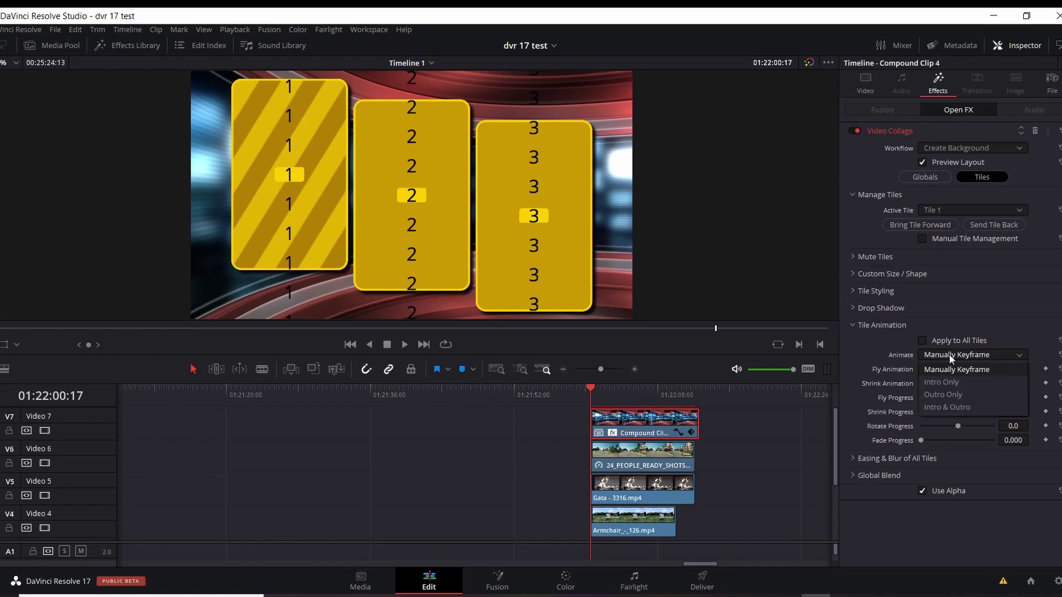
click(948, 382)
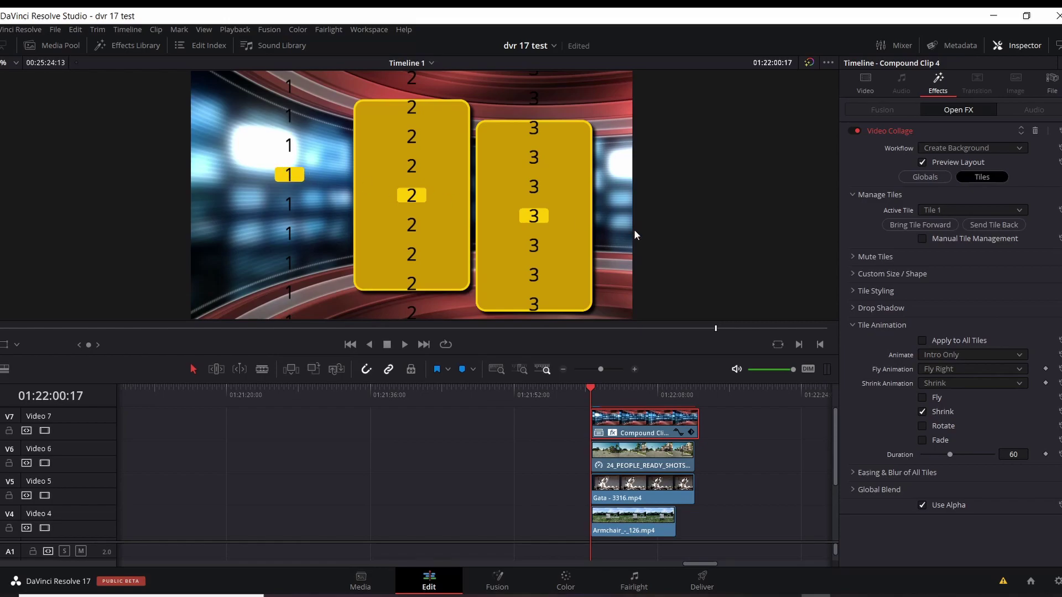
Switch tile 1's intro from Shrink to Fly and preview its fly-in
click(922, 412)
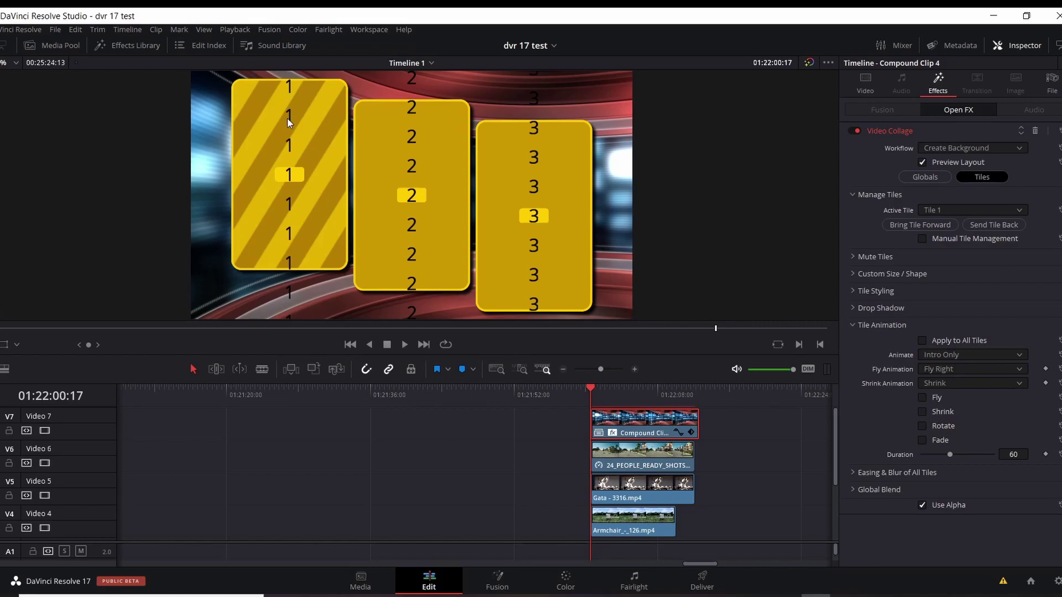
click(923, 398)
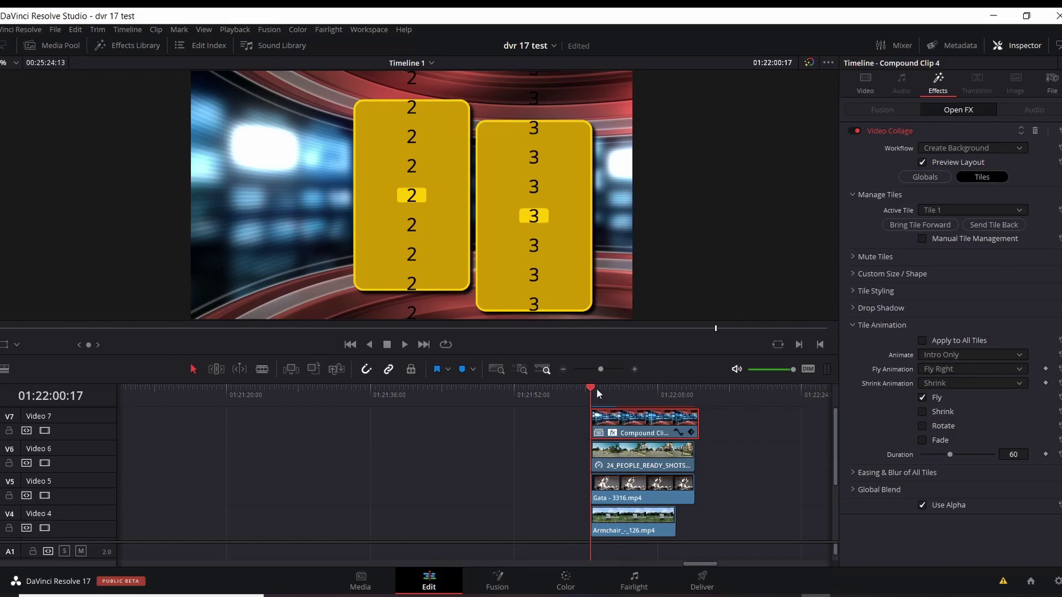
key(space)
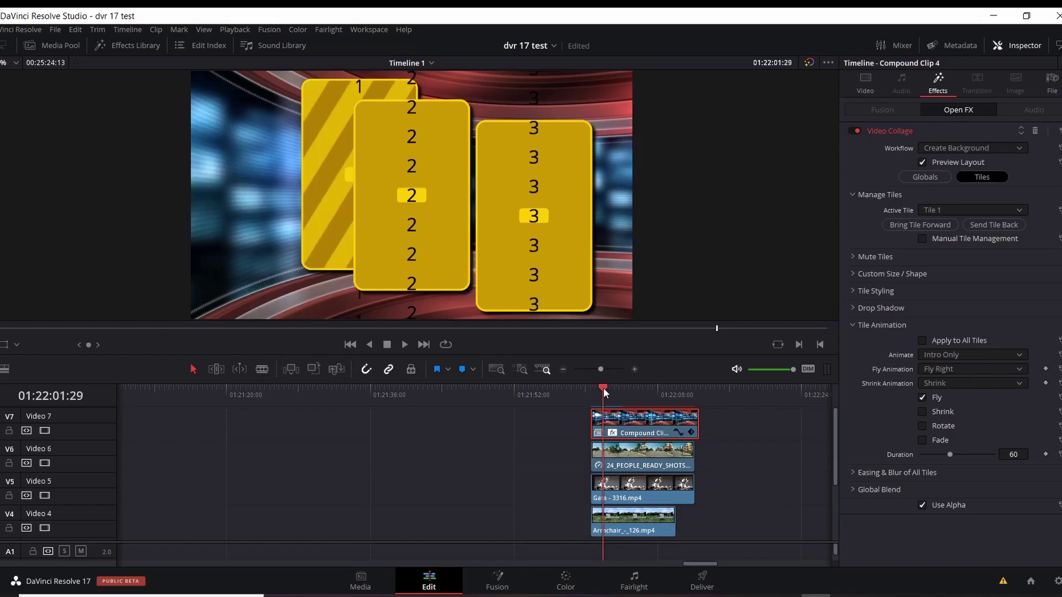
drag(600, 389, 619, 404)
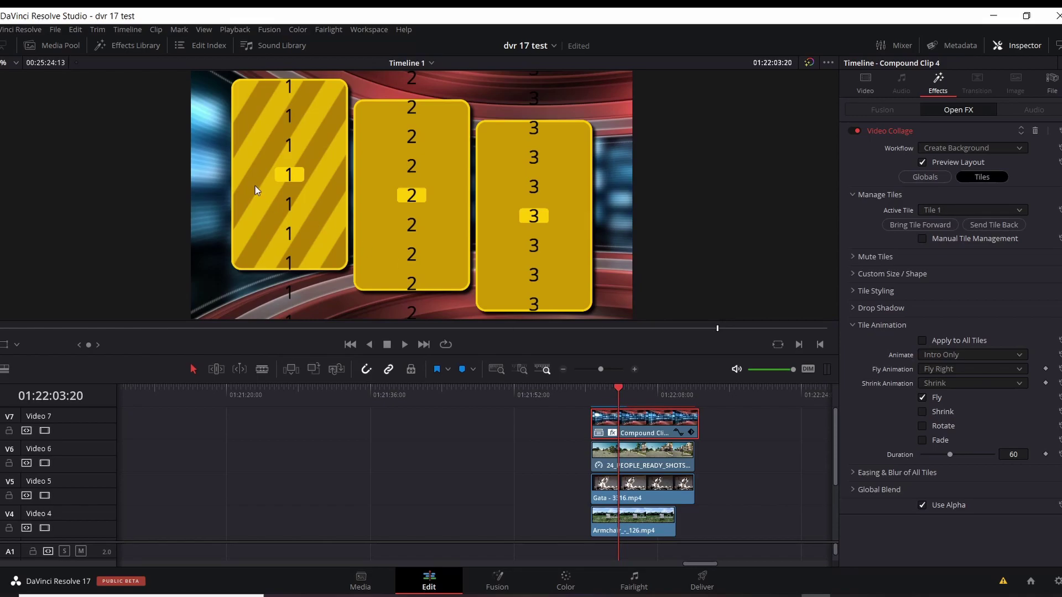
Enable Rotate for tile 1's intro and play the spinning fly-in from the clip start
click(924, 424)
drag(618, 387, 591, 388)
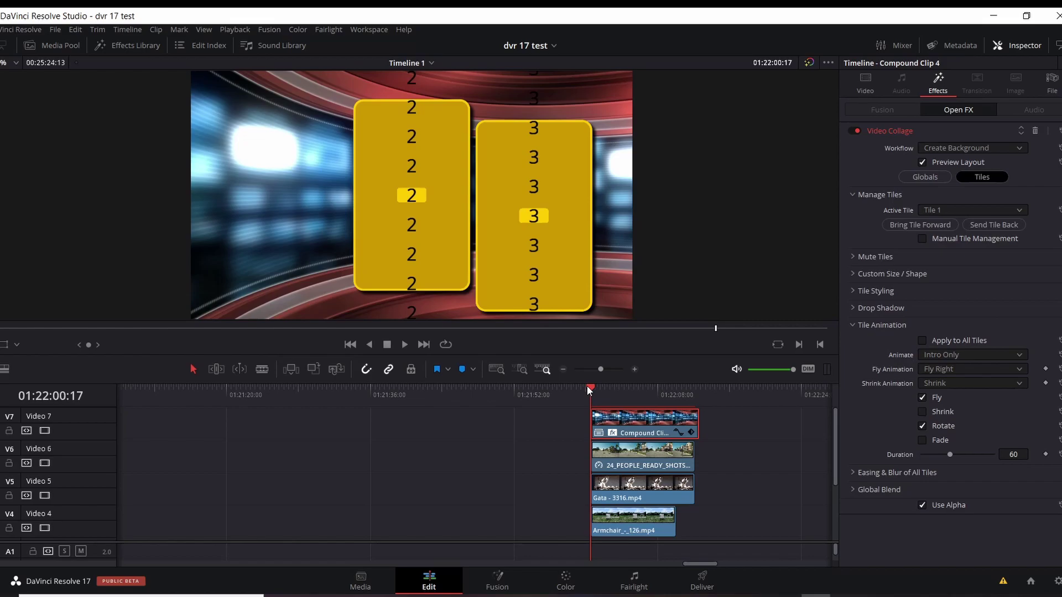
key(space)
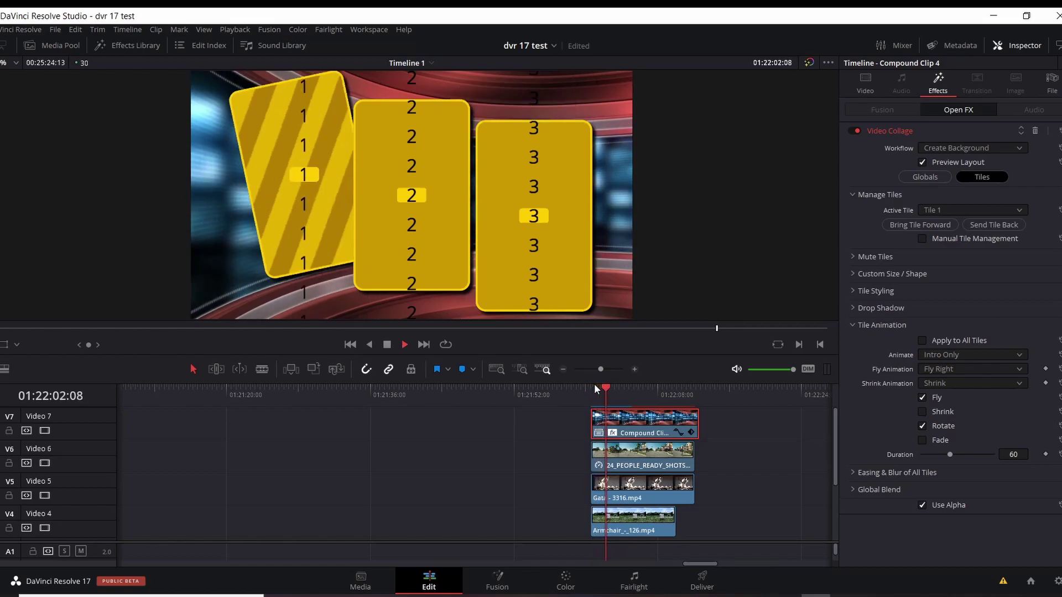
key(space)
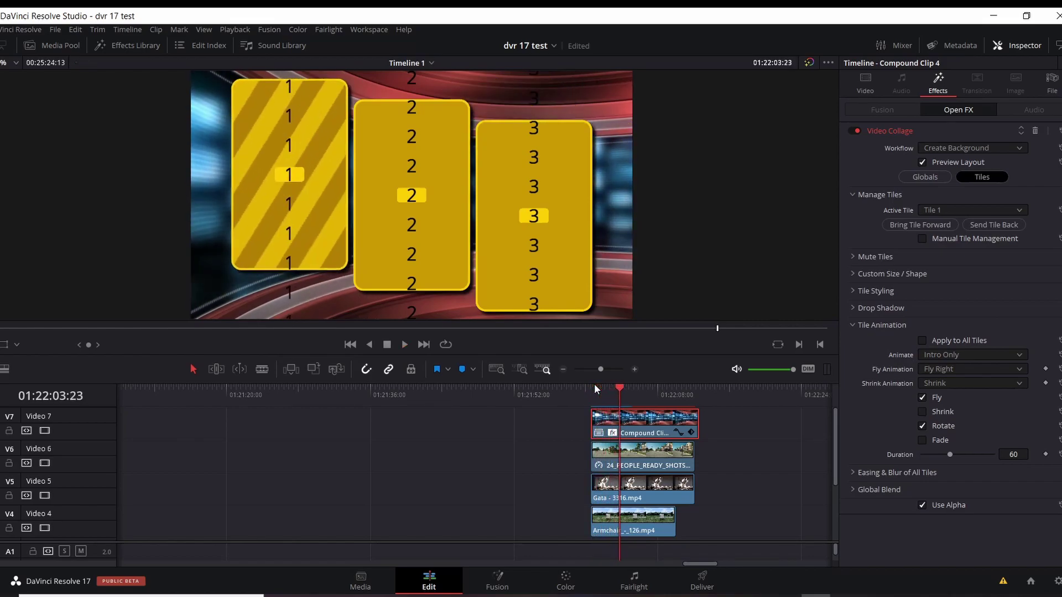
click(590, 389)
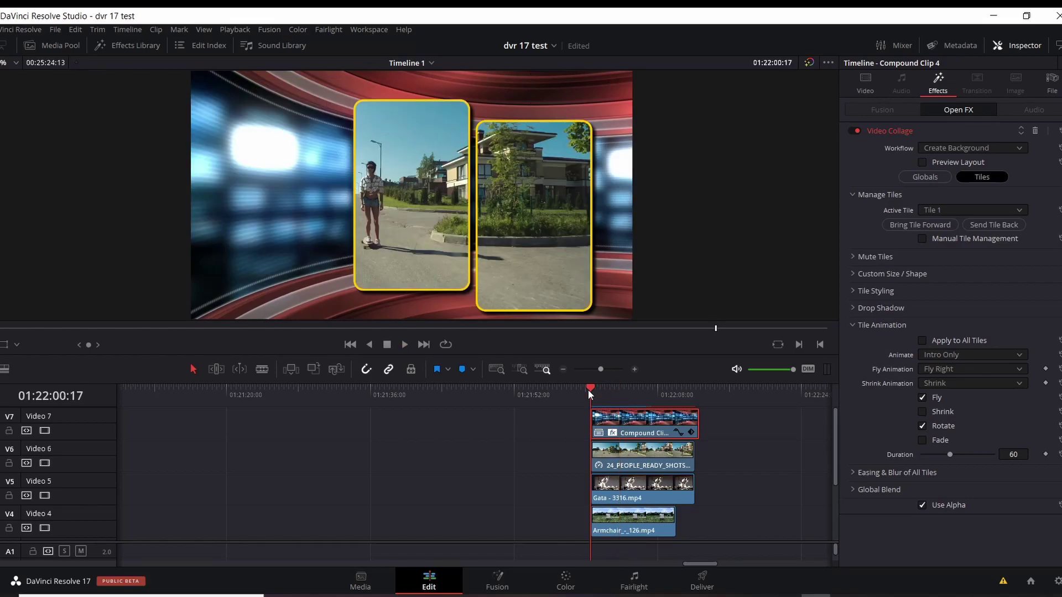
key(space)
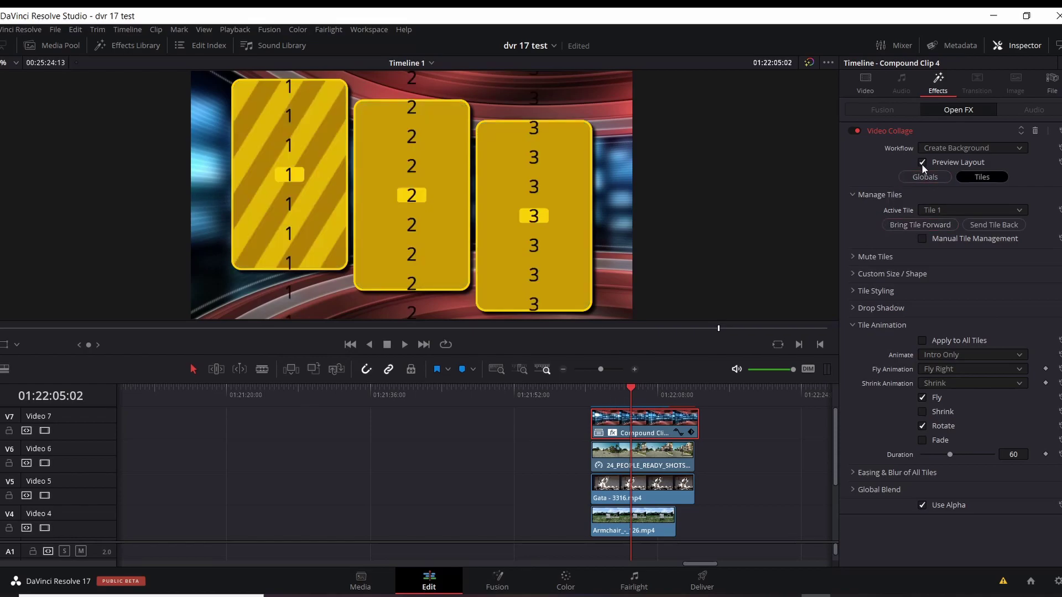
Make Tile 2 active and give it an Intro Only animation with Shrink turned off
click(1021, 208)
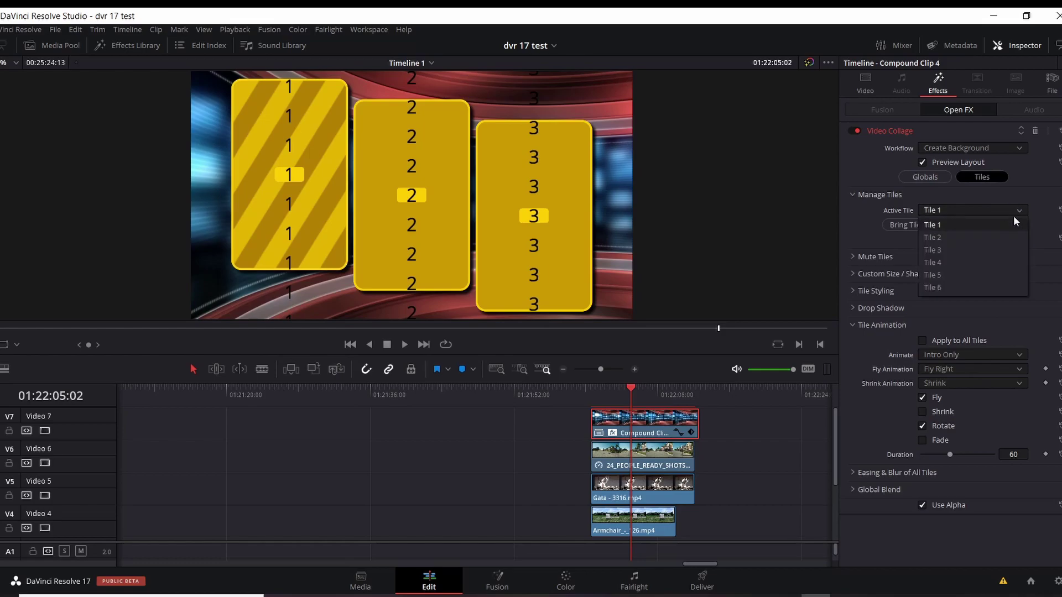
click(988, 238)
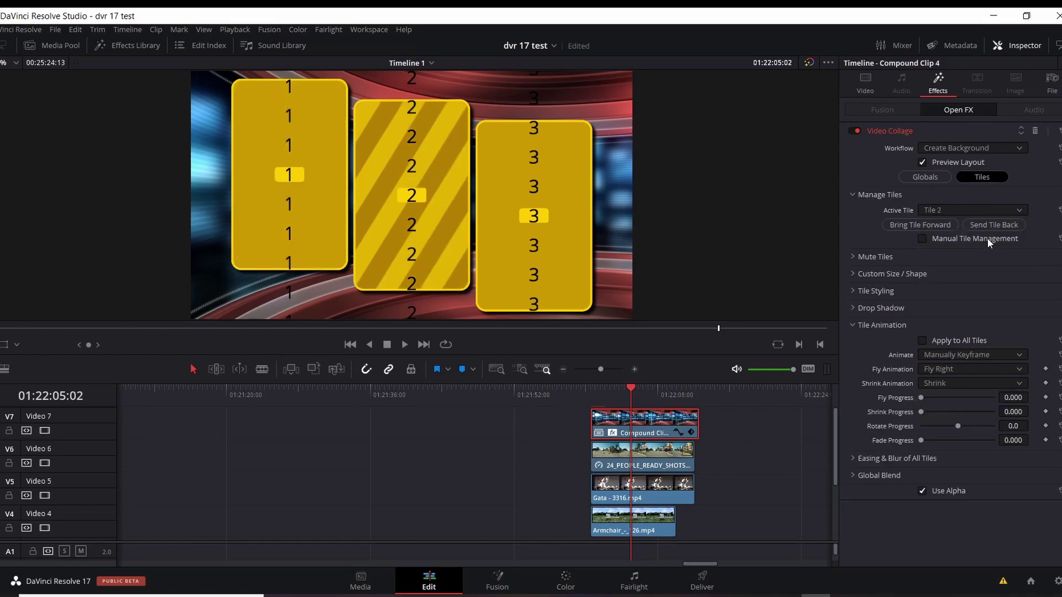
click(938, 354)
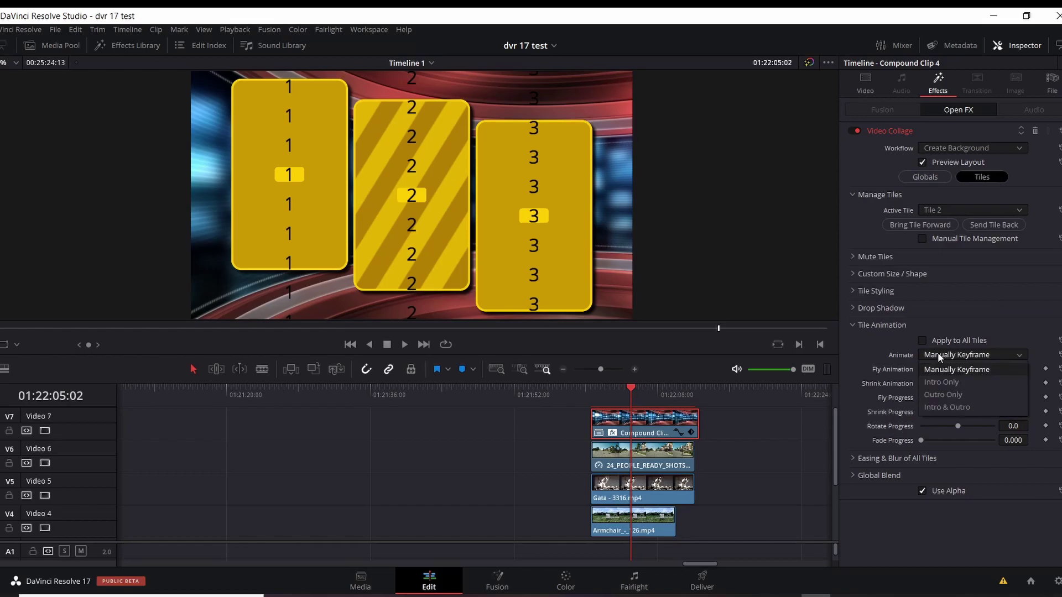
click(959, 384)
click(922, 411)
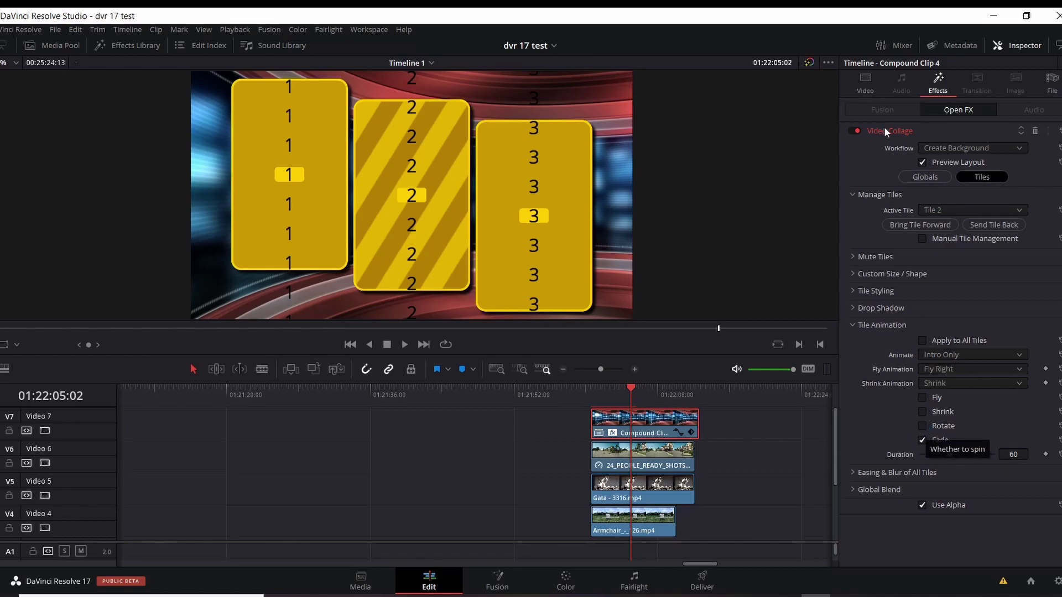
Play tile 2's fade-in from the compound clip's start, then stop
click(600, 389)
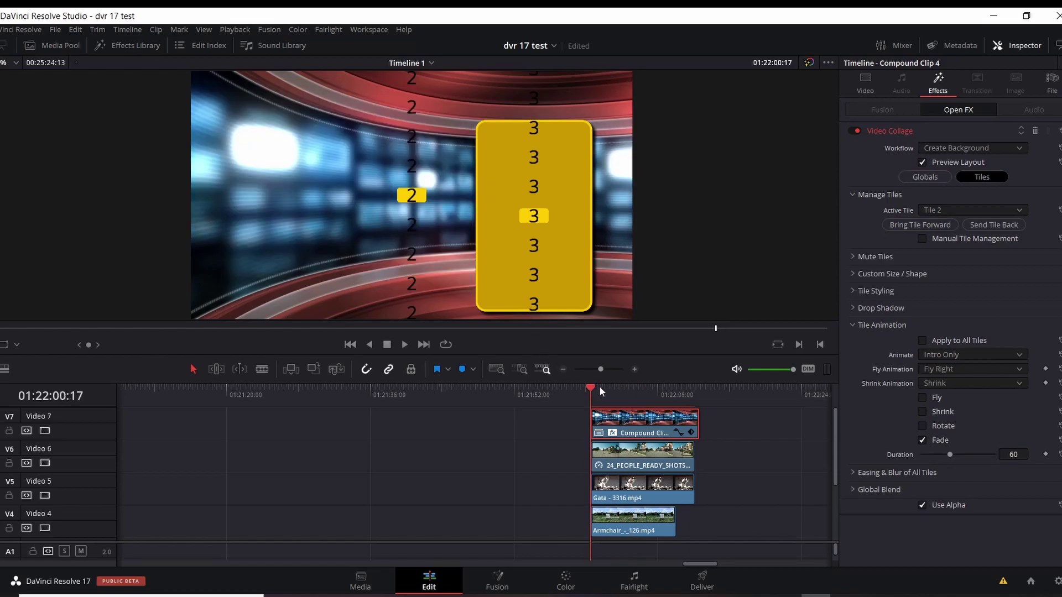
key(space)
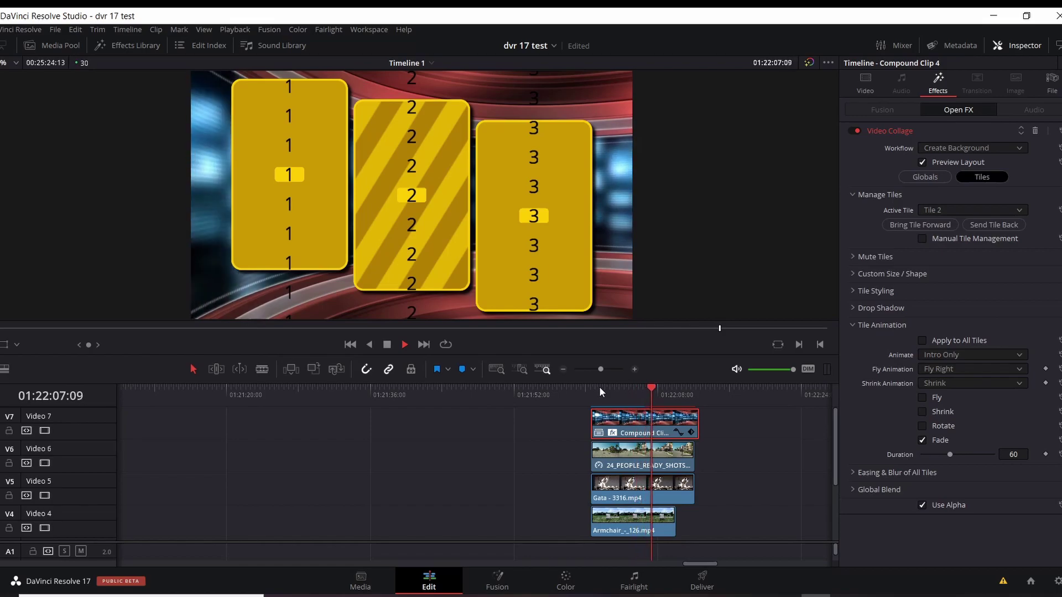
key(space)
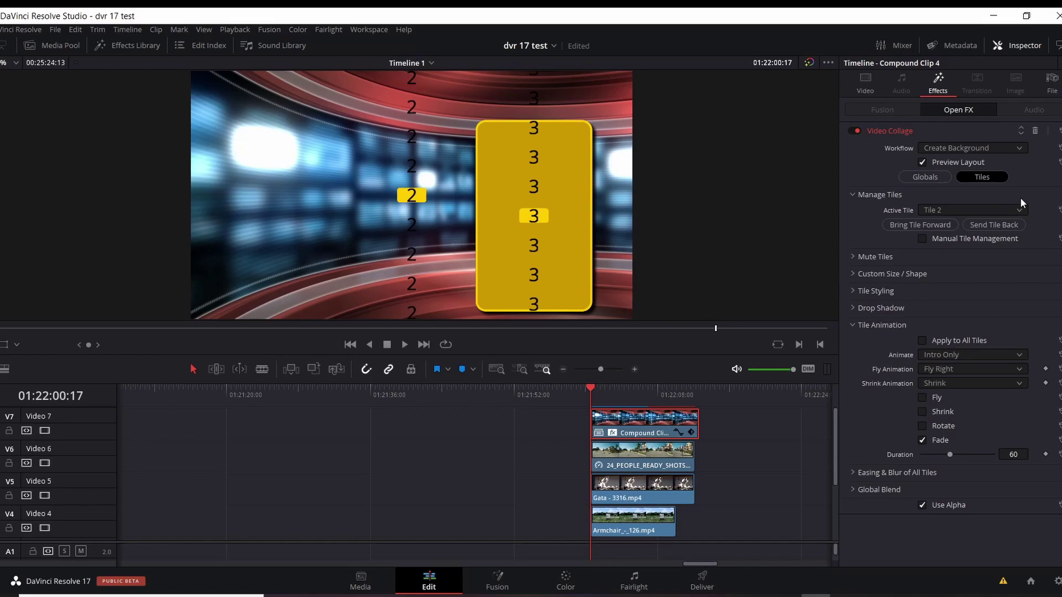
Make Tile 3 active with an Intro Only animation and Fly Animation set to Fly Up
click(1025, 212)
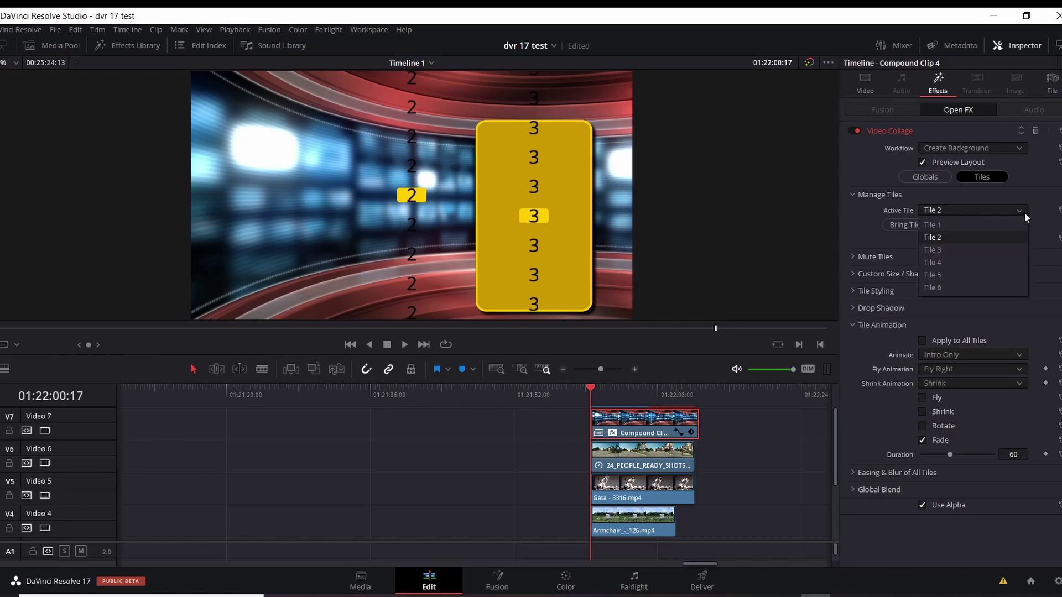
click(999, 247)
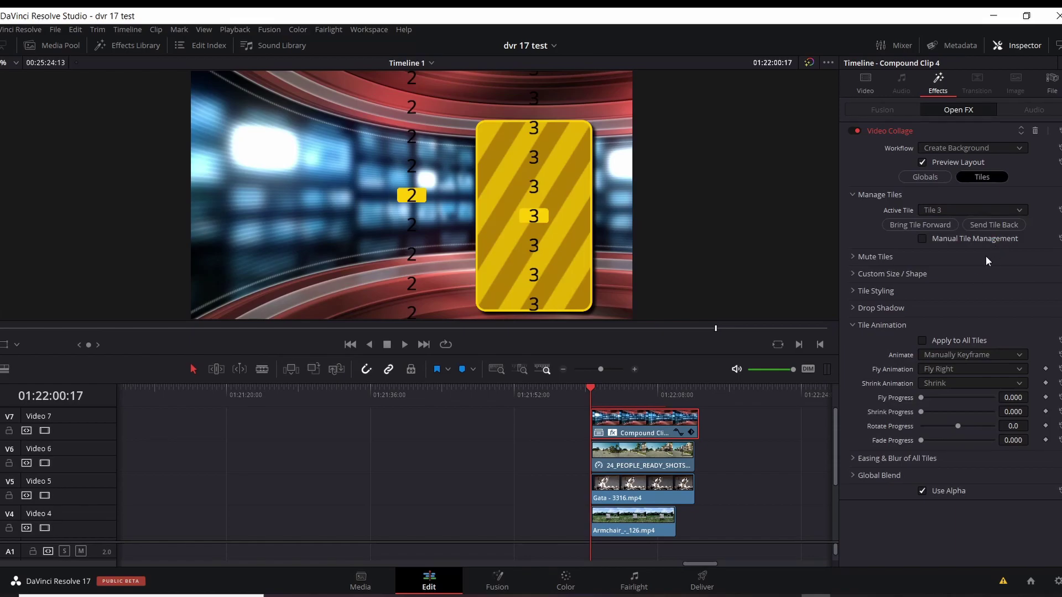
click(961, 354)
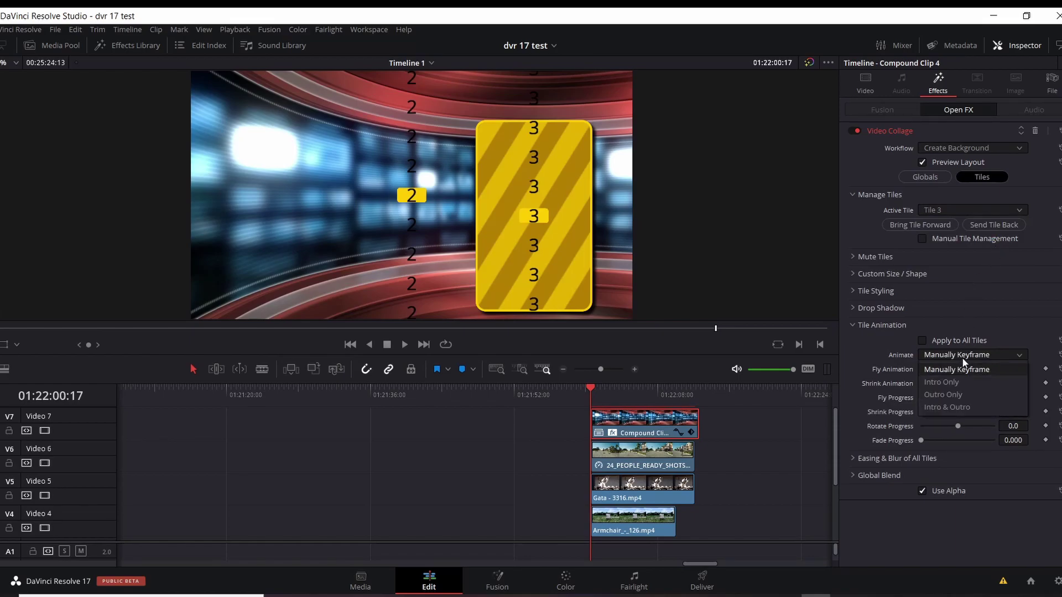
click(961, 382)
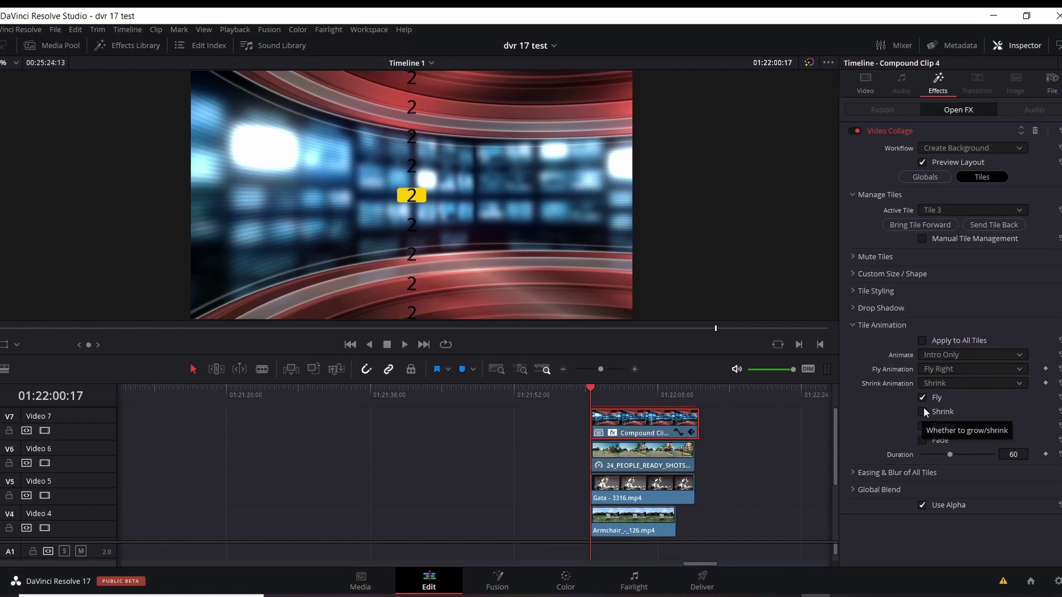
click(942, 367)
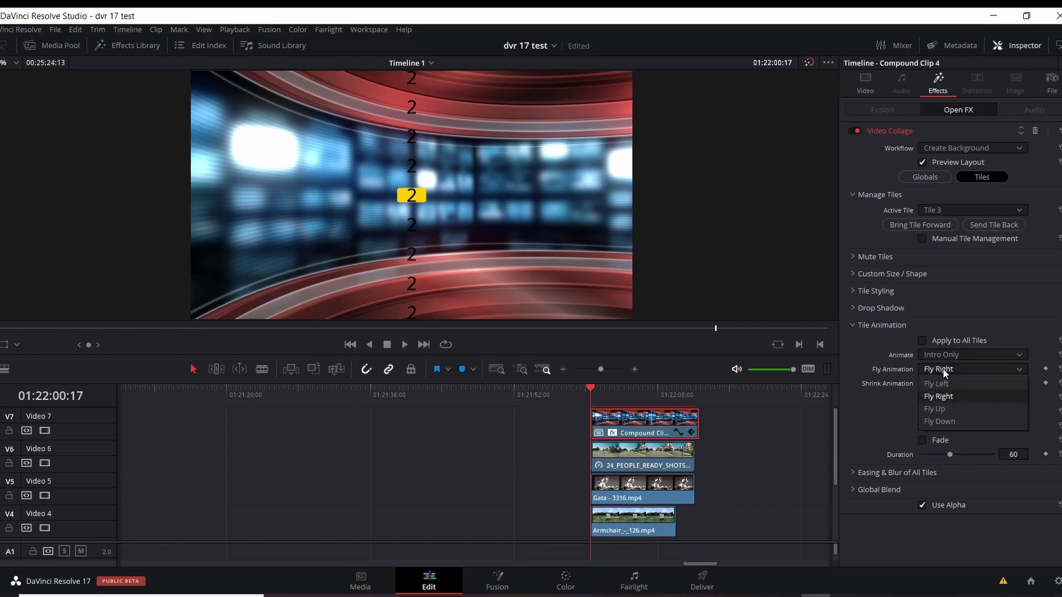
click(937, 409)
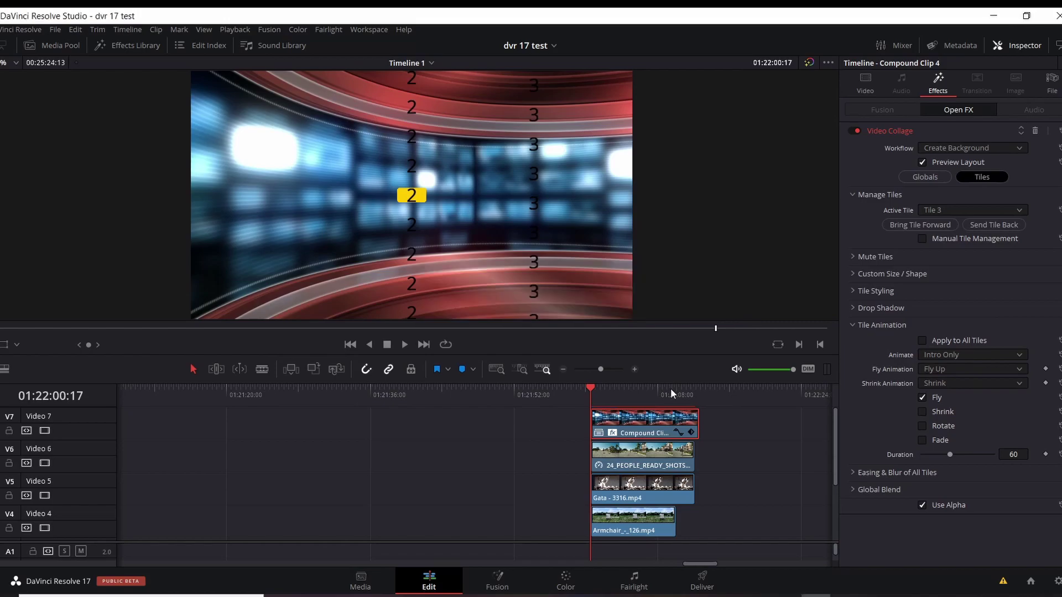
Play tile 3's fly-up intro, stop, and jump back to an earlier frame
key(space)
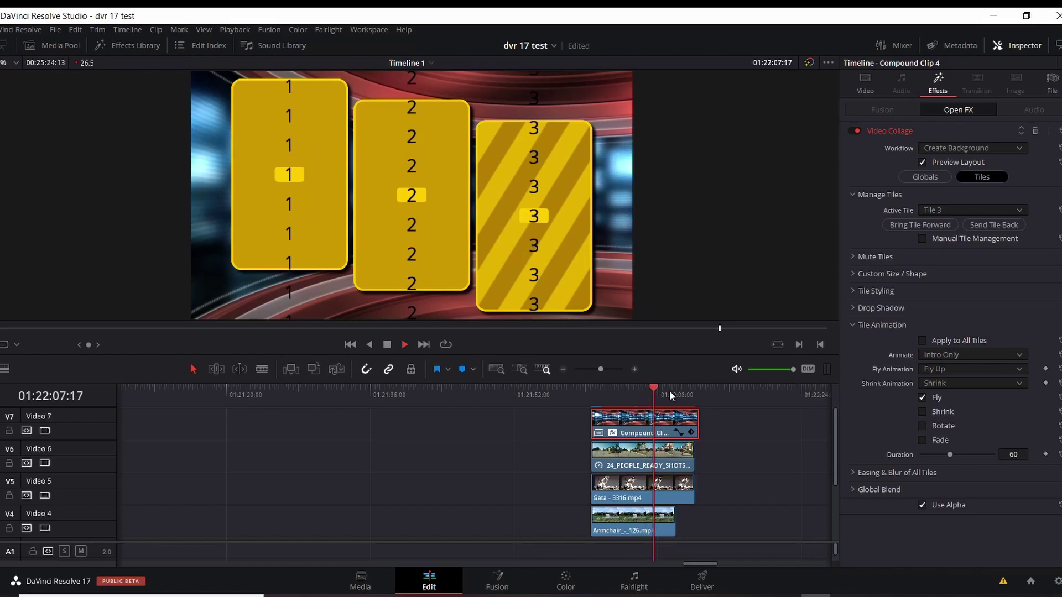
key(space)
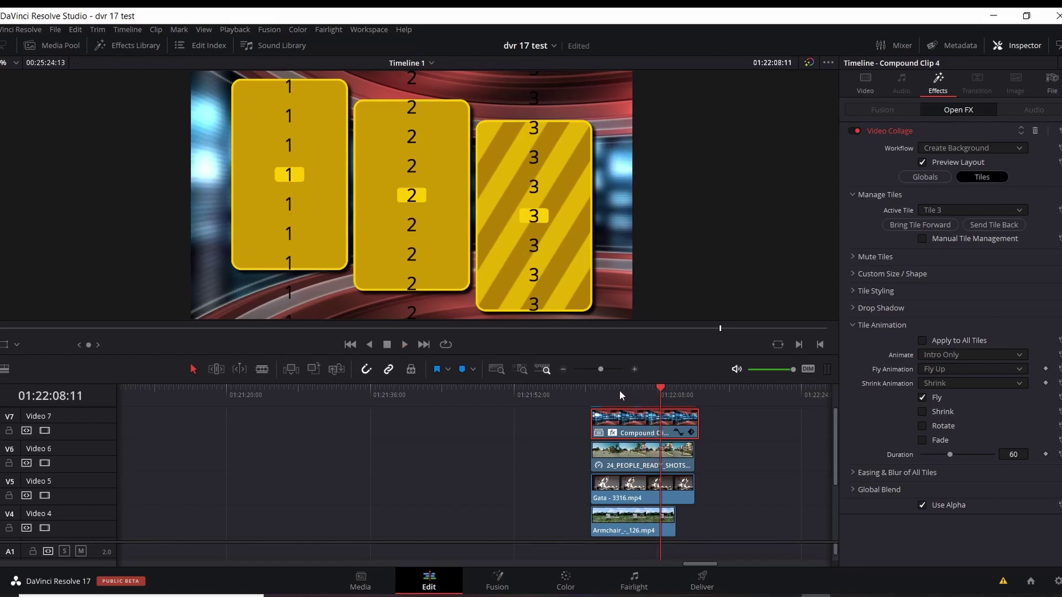
click(619, 393)
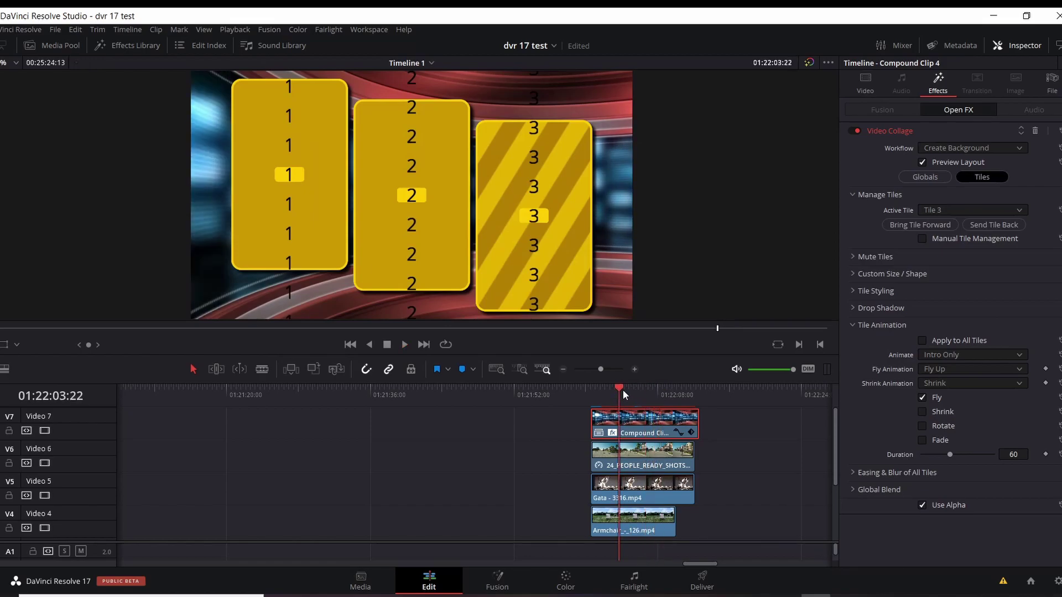
Play the three tiles flying in from the start, then scrub back to around 01:22:04
click(627, 390)
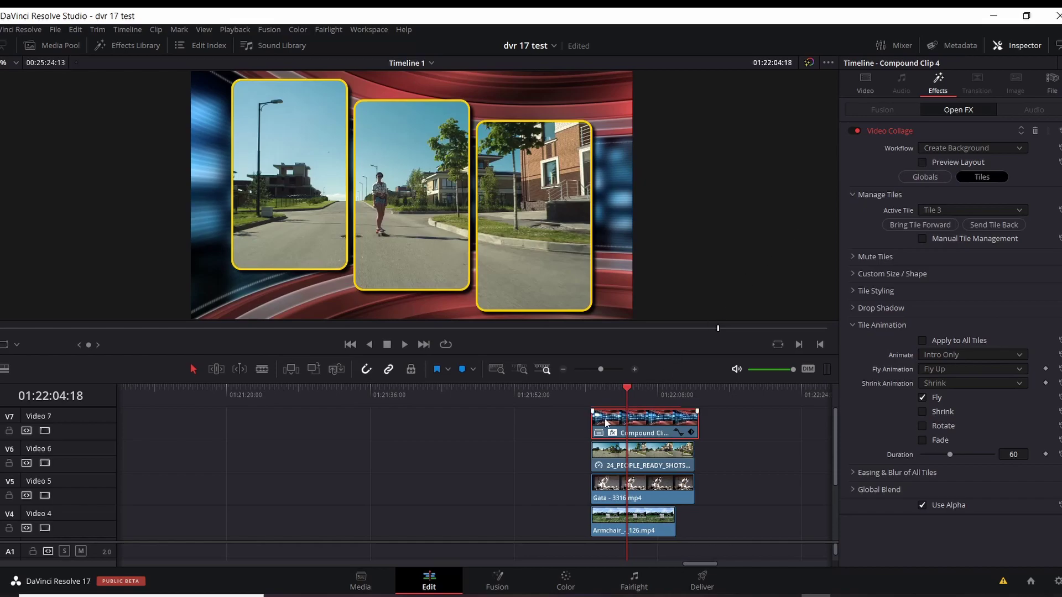
click(596, 390)
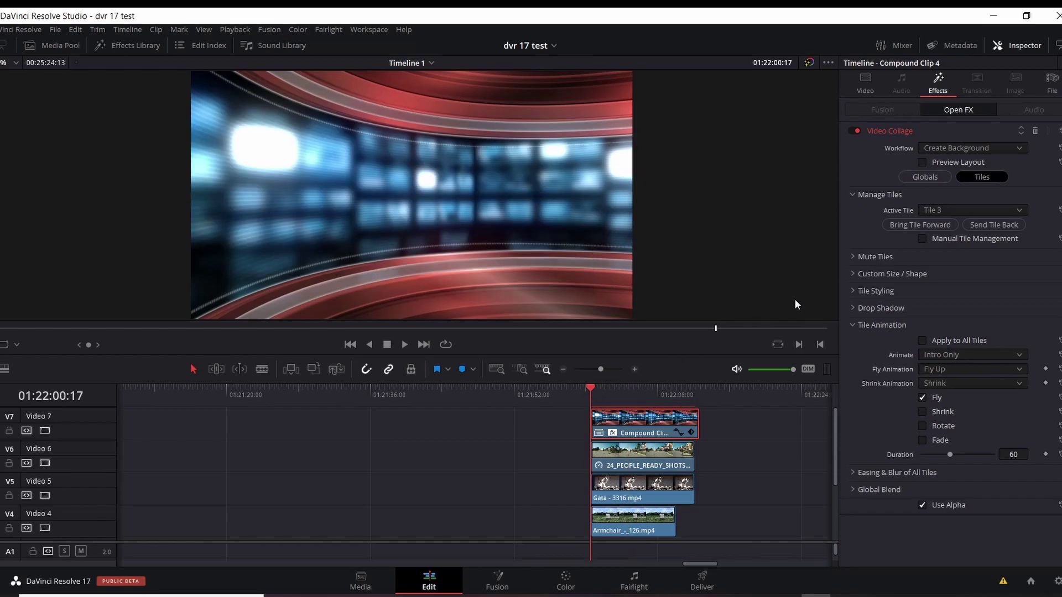
key(space)
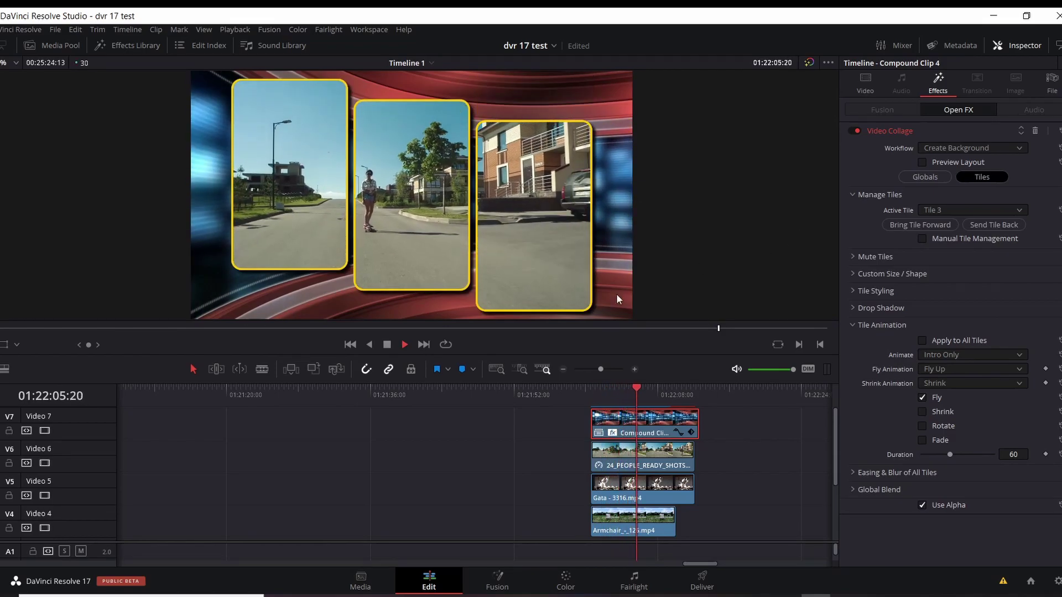
click(387, 345)
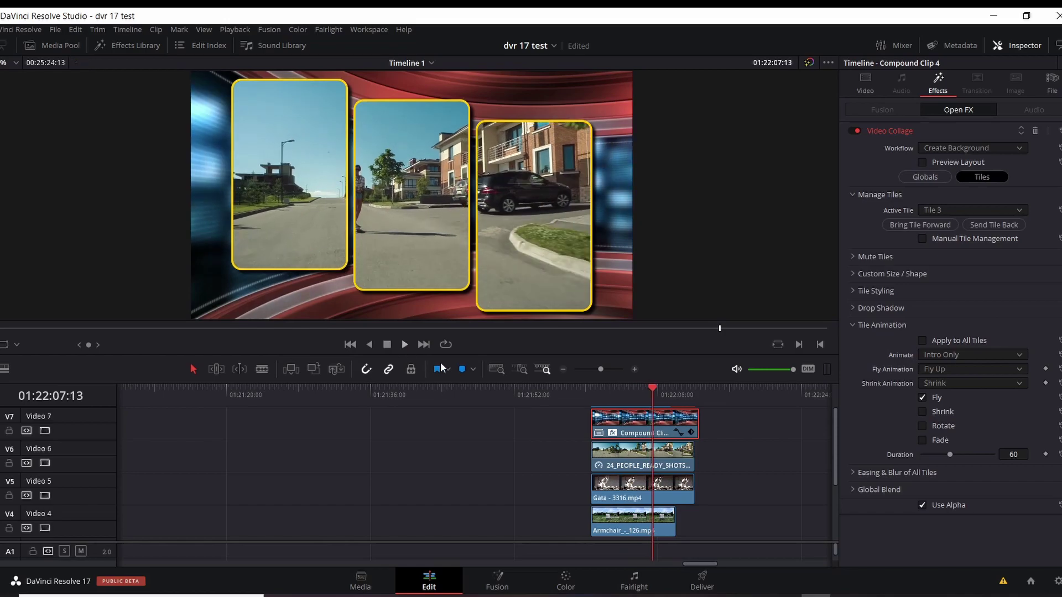
drag(652, 388, 624, 406)
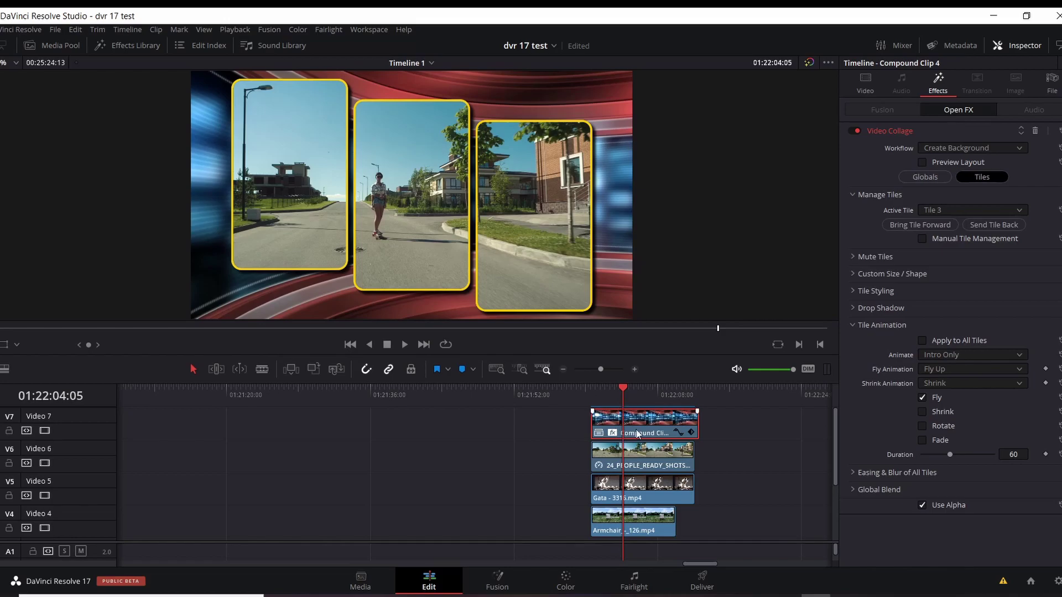
Copy the compound clip and open Paste Attributes on 24_PEOPLE_READY_SHOTS_3.mov on V6
right_click(639, 424)
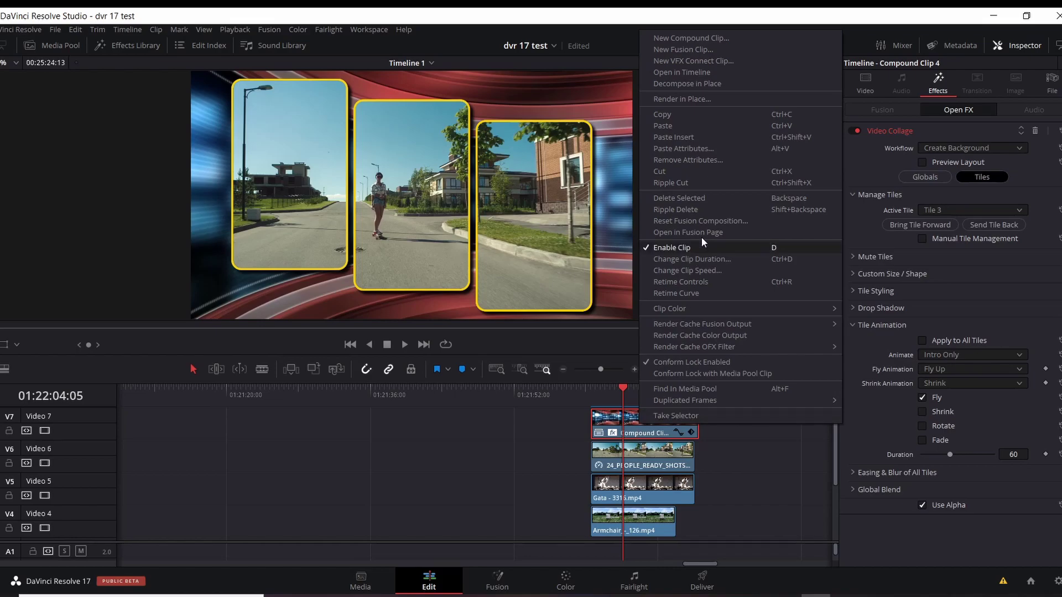
click(693, 114)
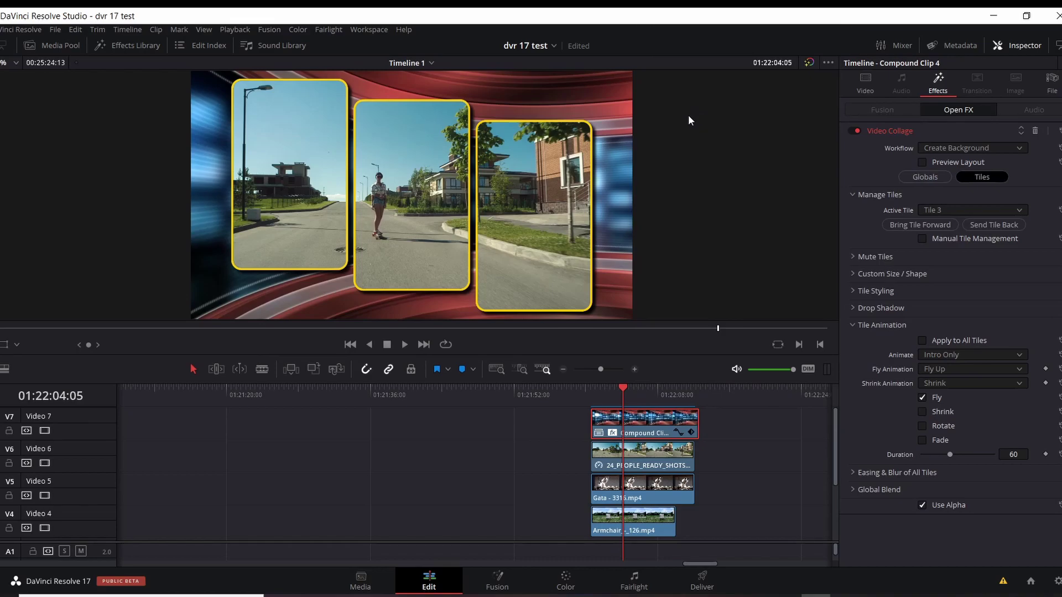
click(626, 454)
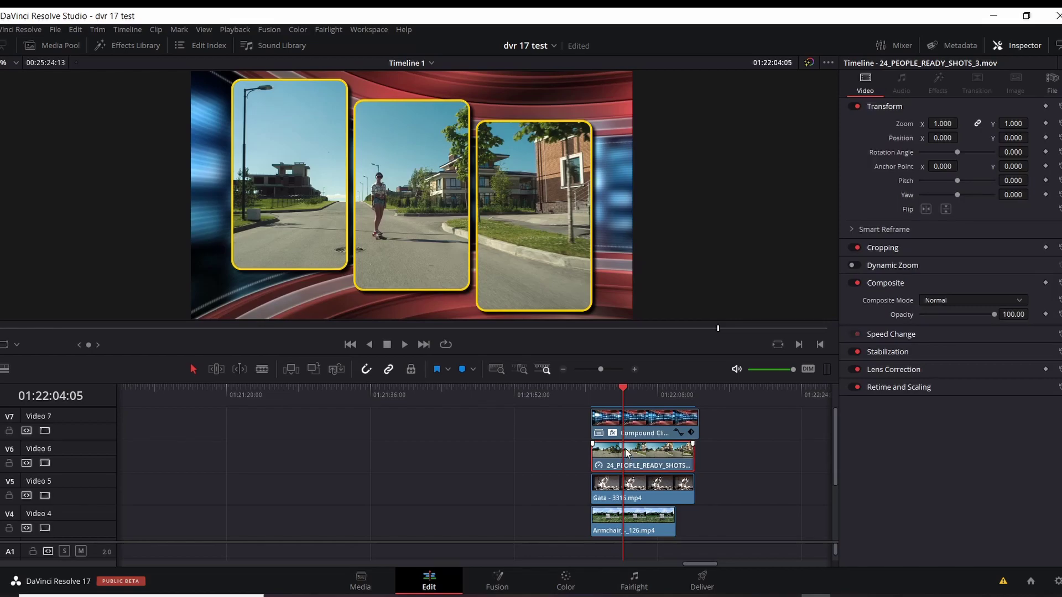
right_click(625, 449)
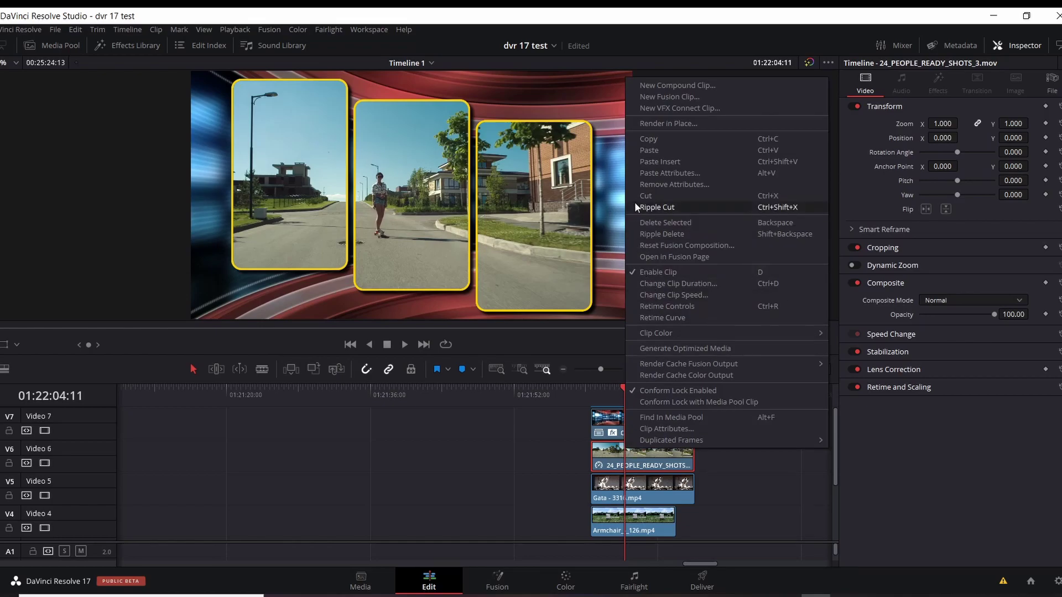
click(645, 174)
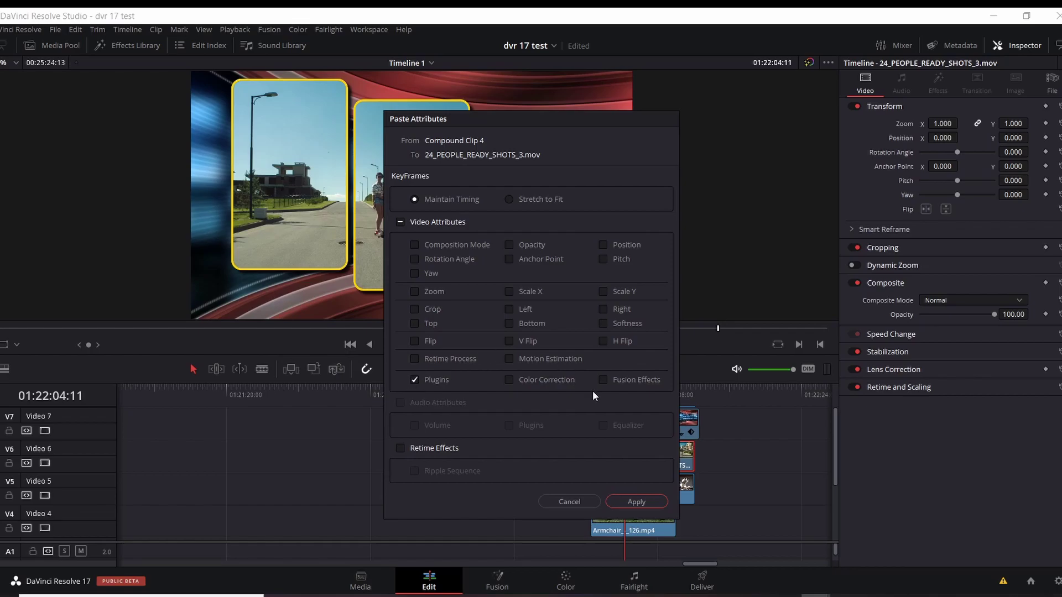
Paste the collage plugin onto the people clip and set its Workflow to Create Tile
click(645, 503)
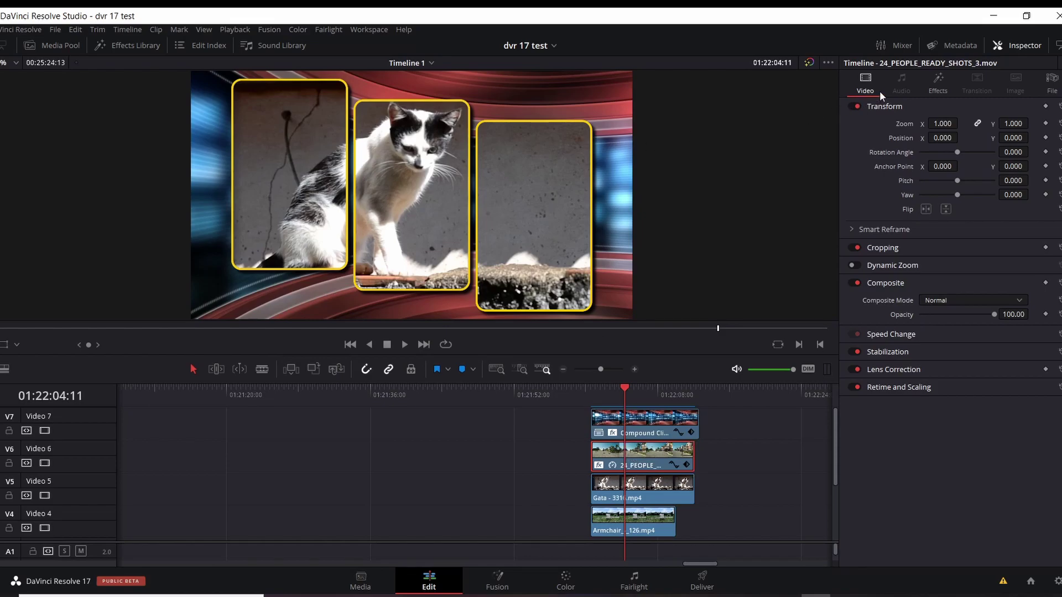
click(938, 88)
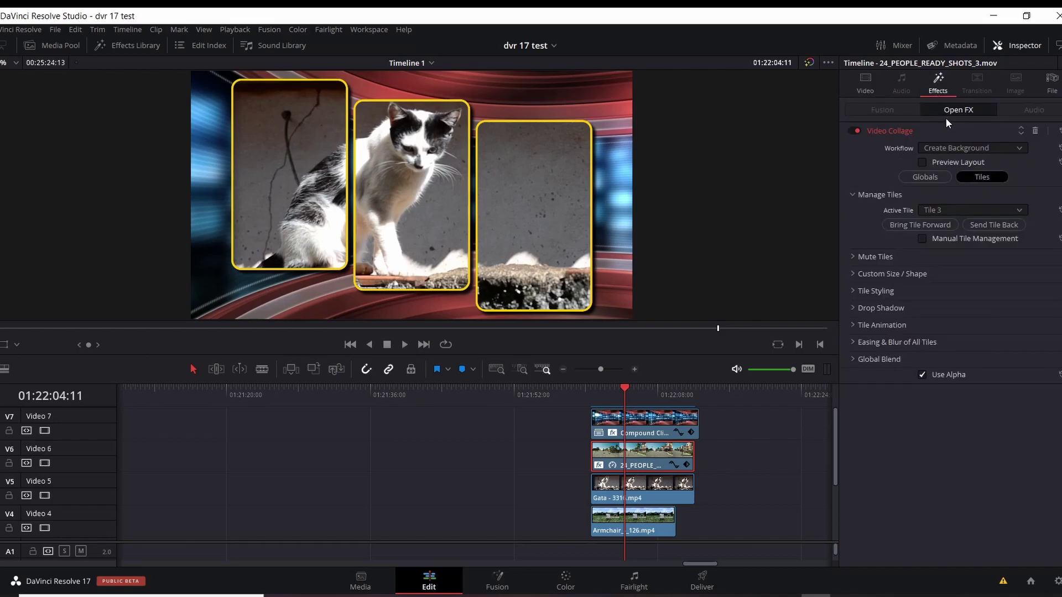
click(952, 150)
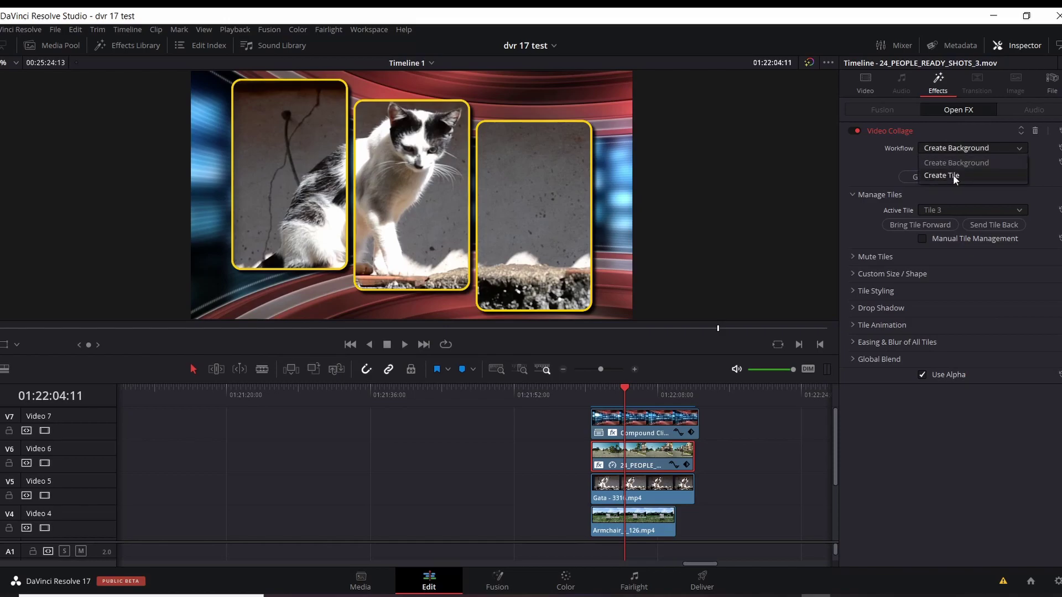
click(954, 176)
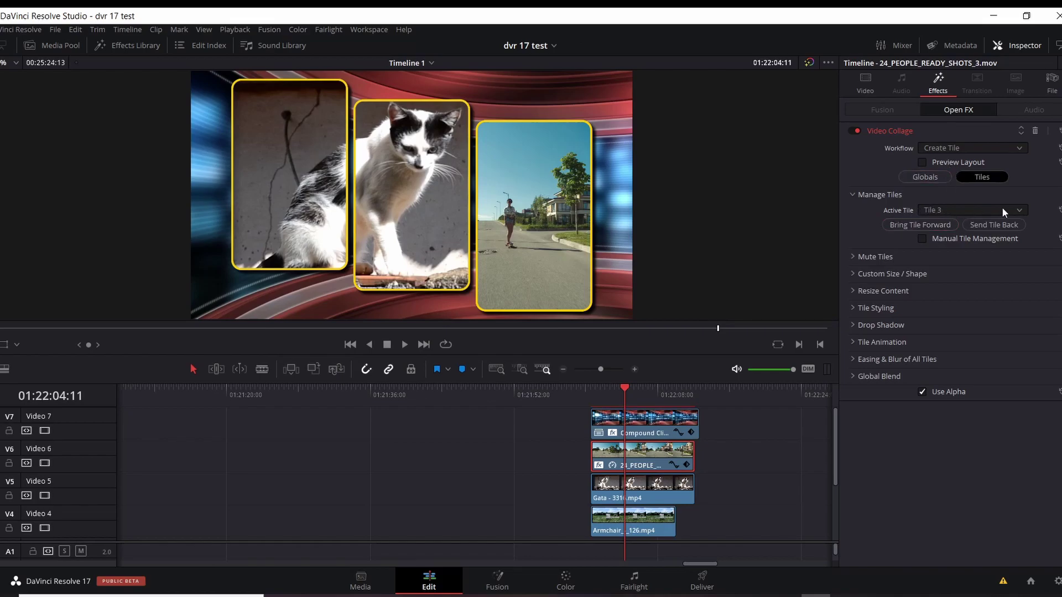
Assign the skater clip to Tile 1 and send the tile back
click(1019, 209)
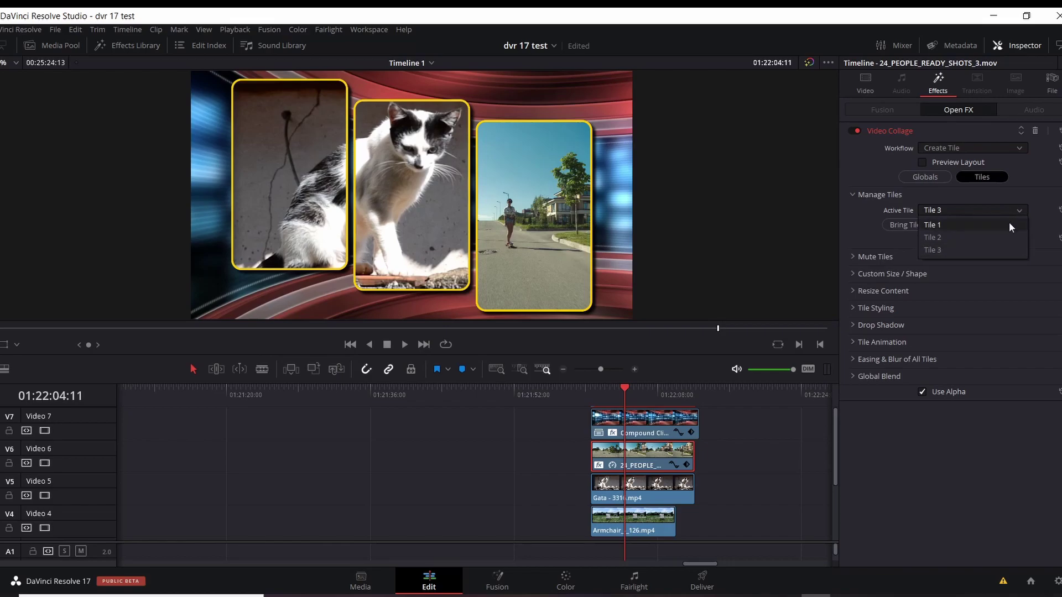
click(1009, 223)
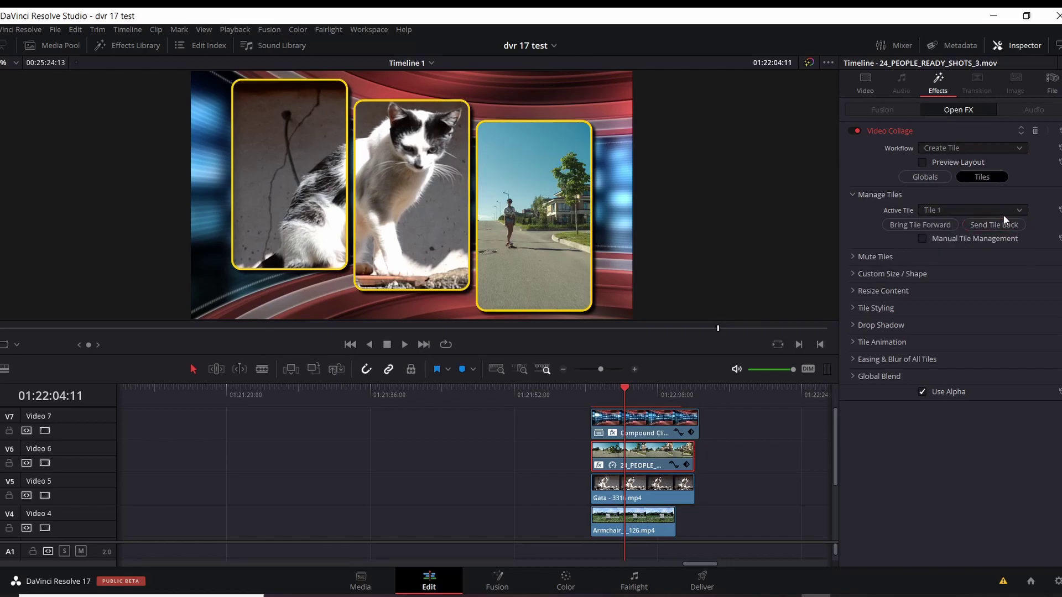
click(1004, 218)
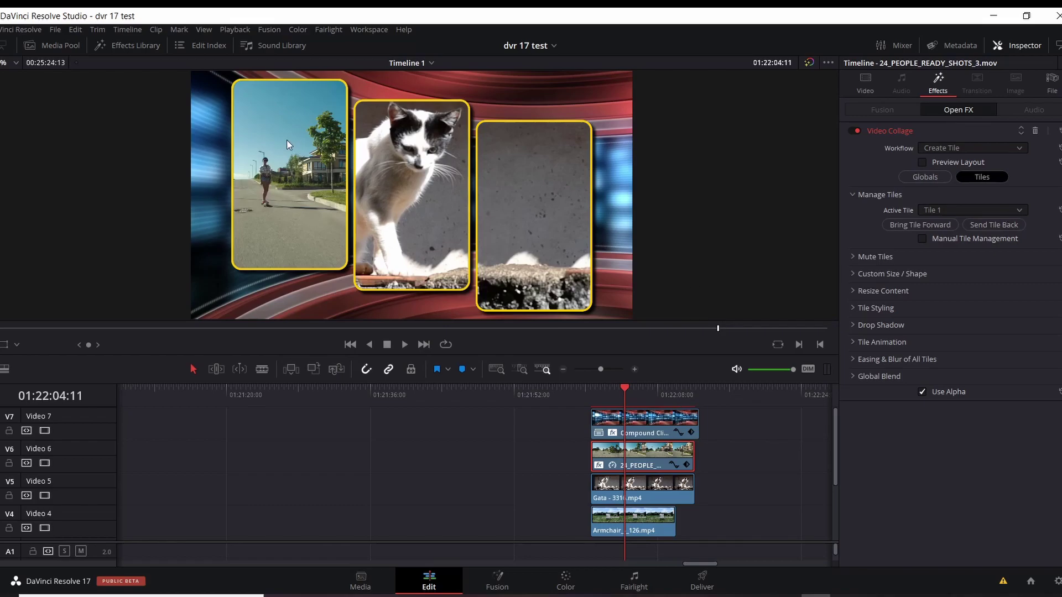
Replay the collage fly-in several times from the start, then stop and scrub through the tile frames
click(594, 387)
key(space)
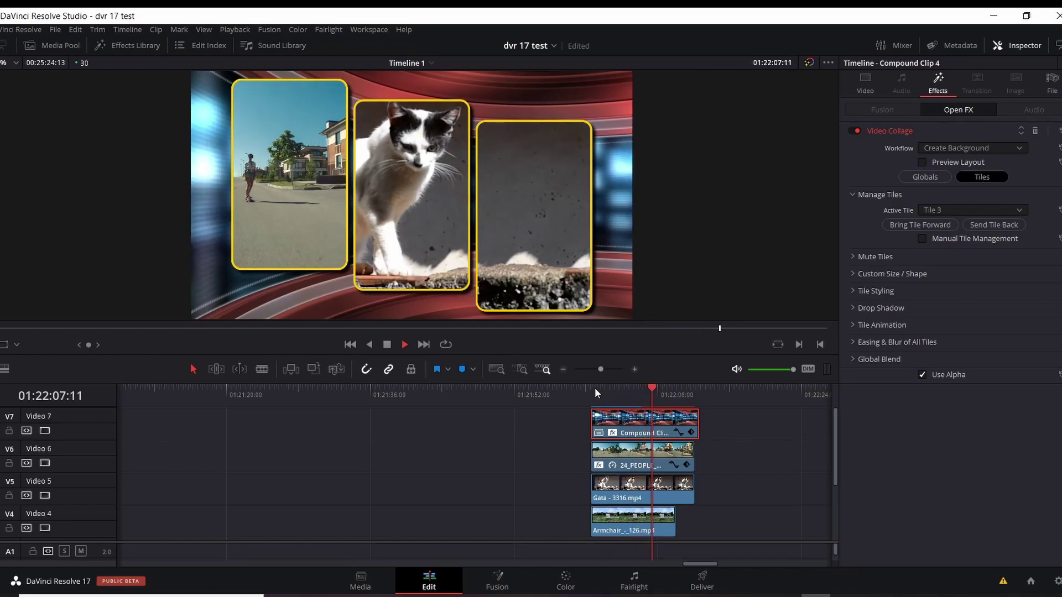
click(595, 388)
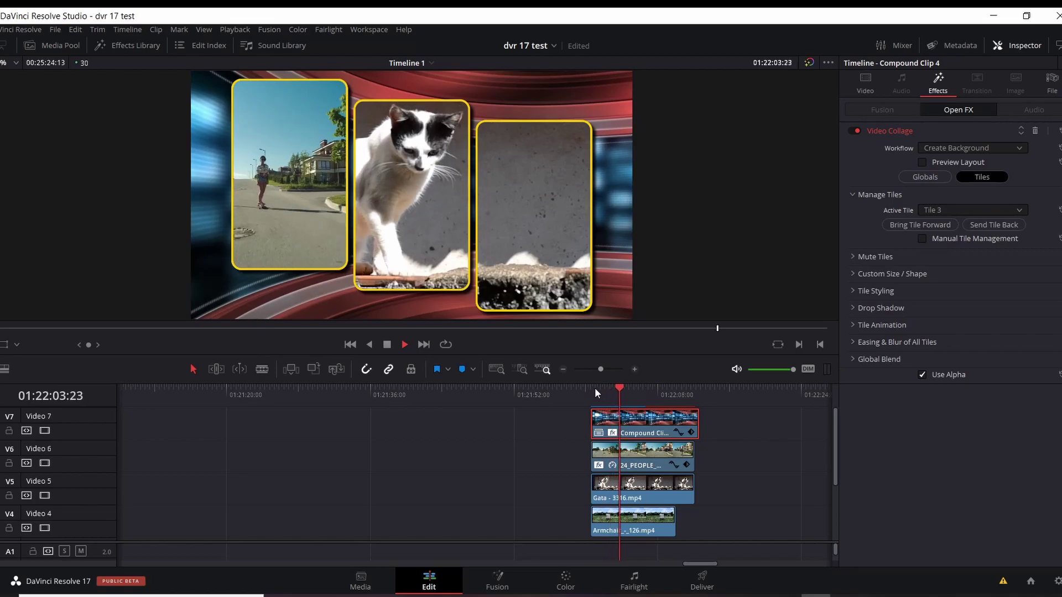
click(596, 387)
click(595, 388)
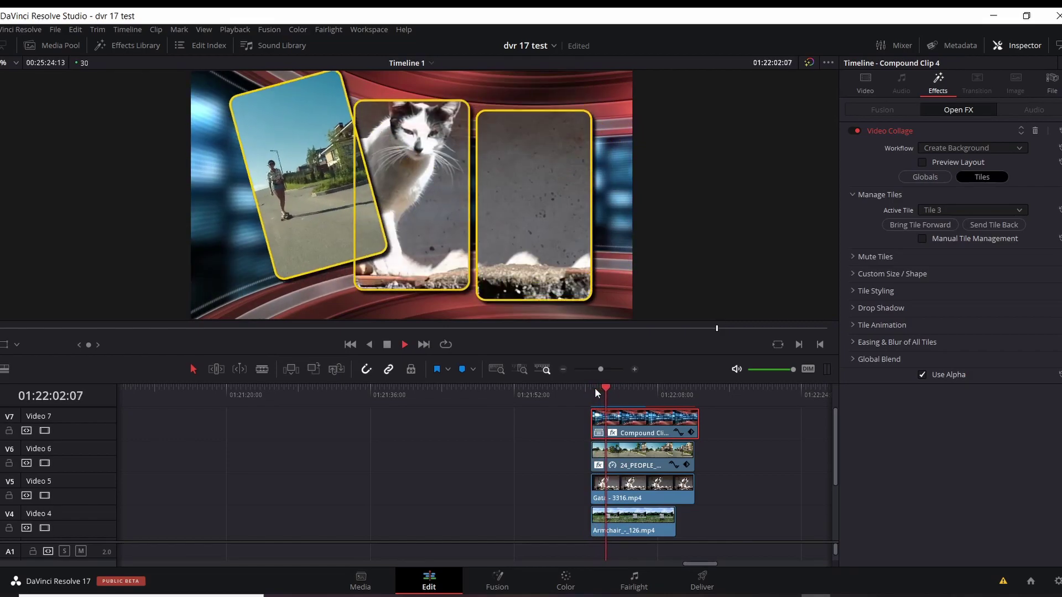
click(595, 389)
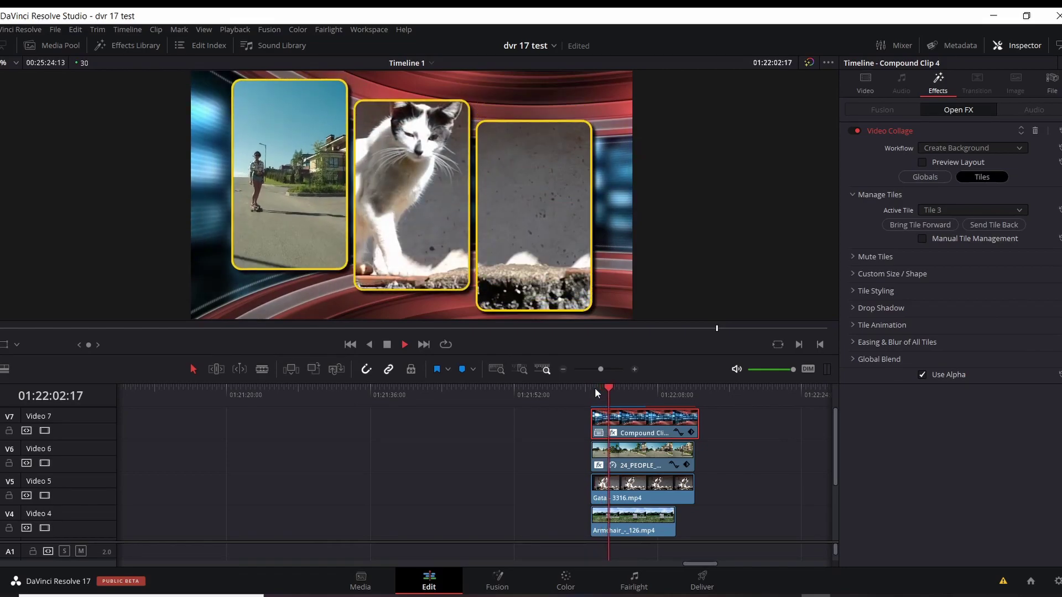
click(595, 387)
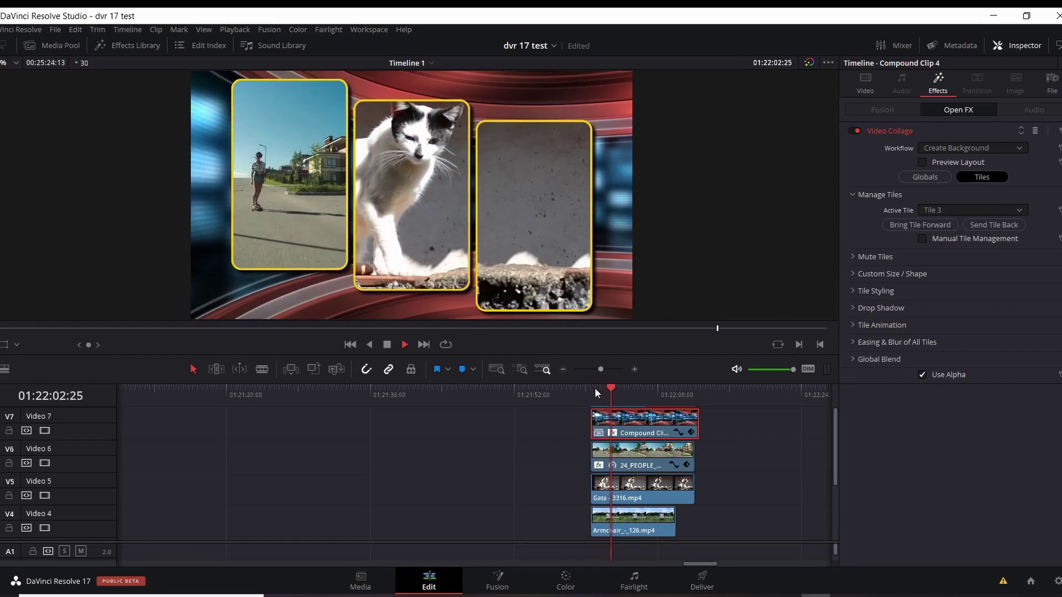
key(space)
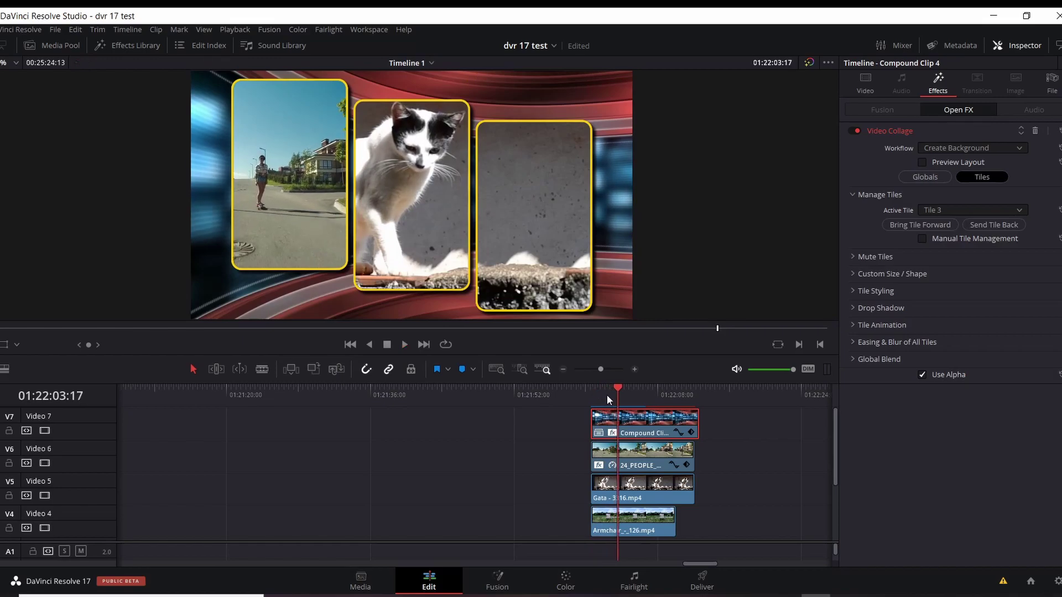
click(607, 395)
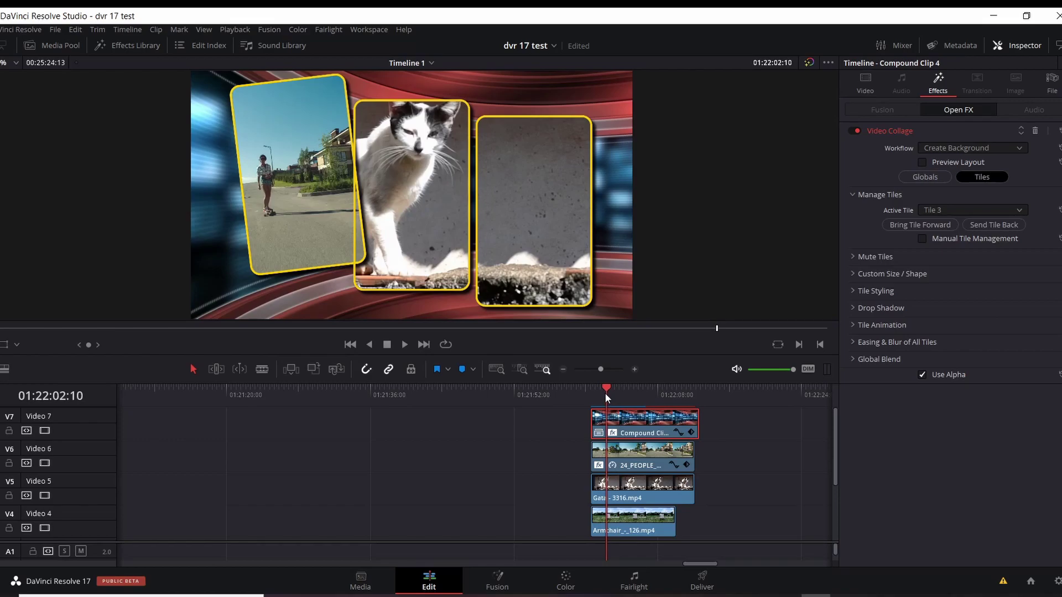
drag(605, 387, 621, 393)
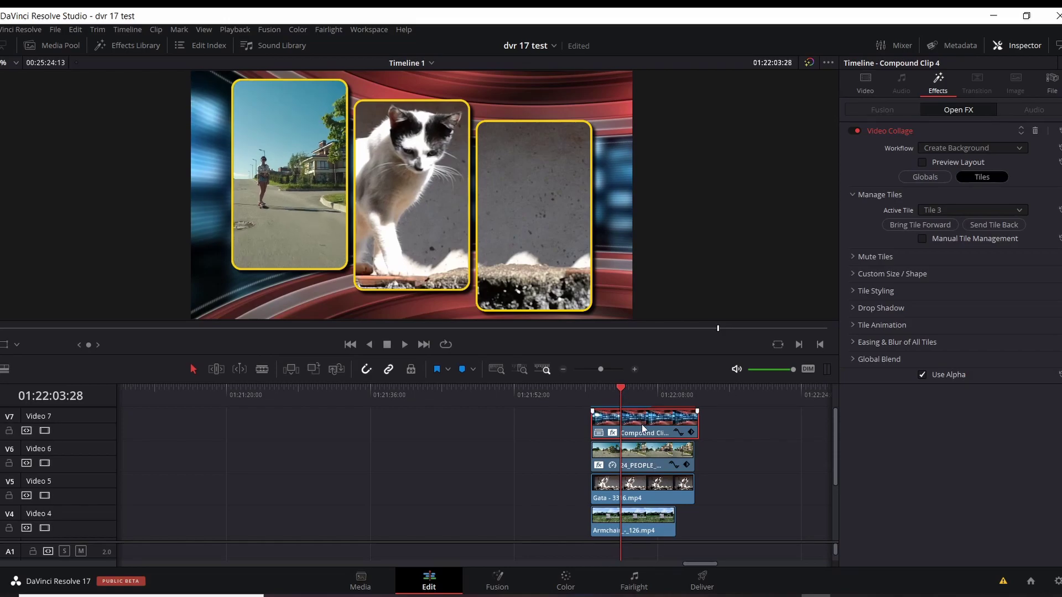
Select the Gata and Armchair clips and paste Compound Clip 4's Plugins attributes onto both
click(639, 493)
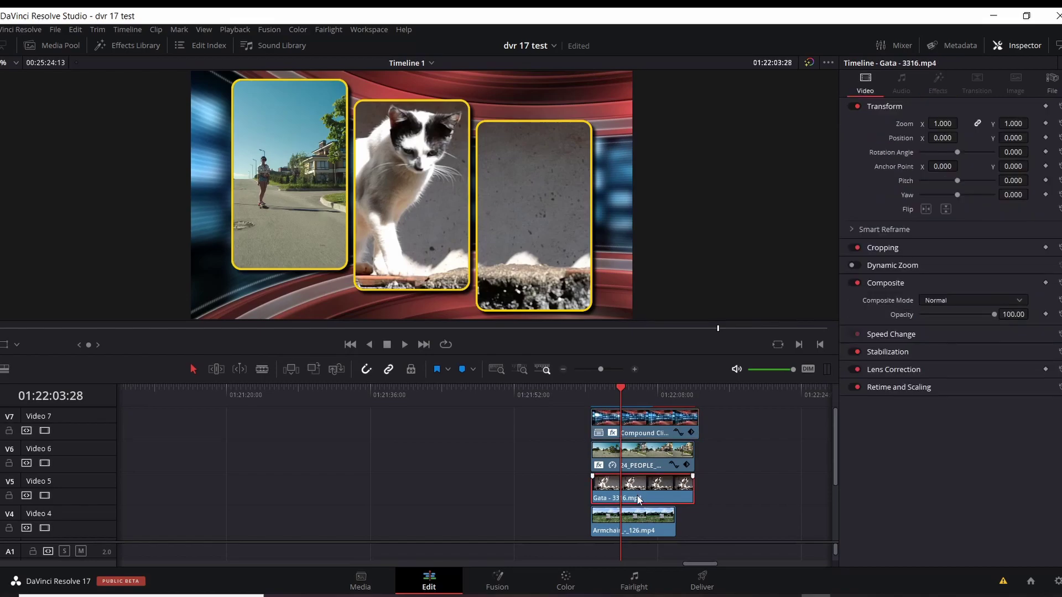
ctrl+click(631, 527)
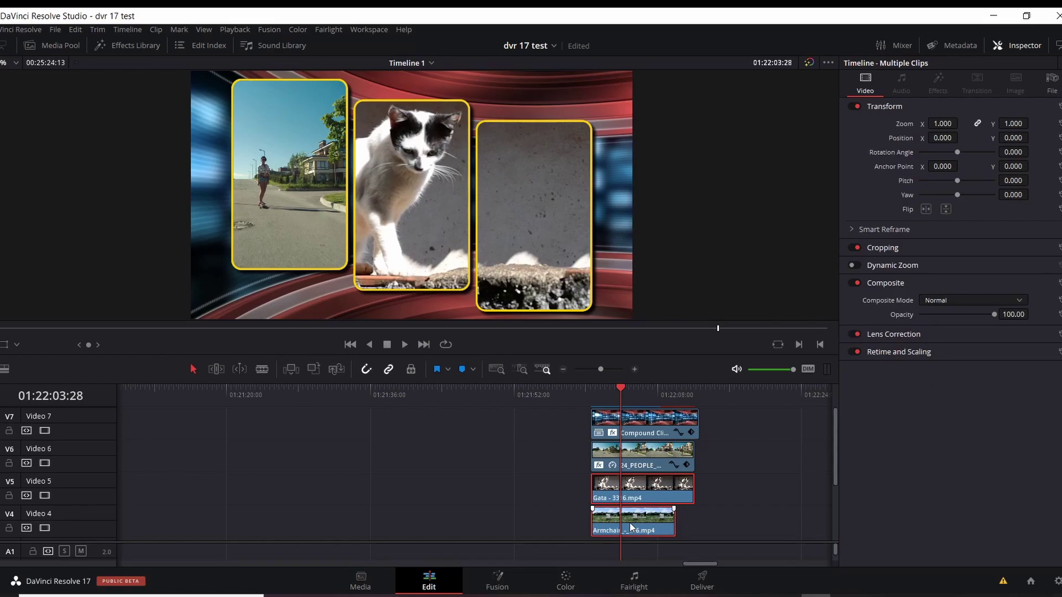
right_click(642, 490)
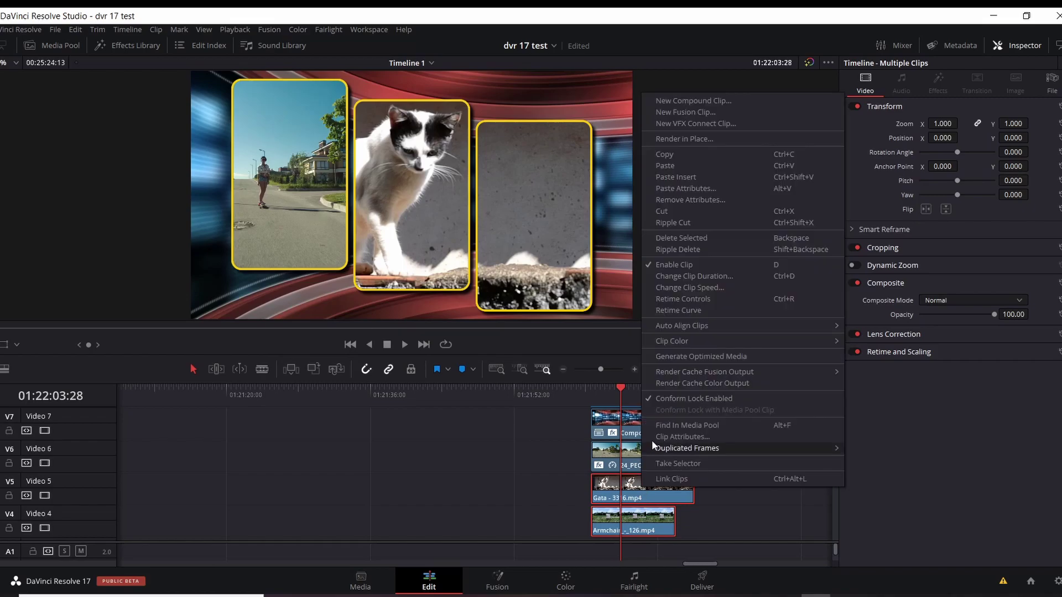
click(656, 188)
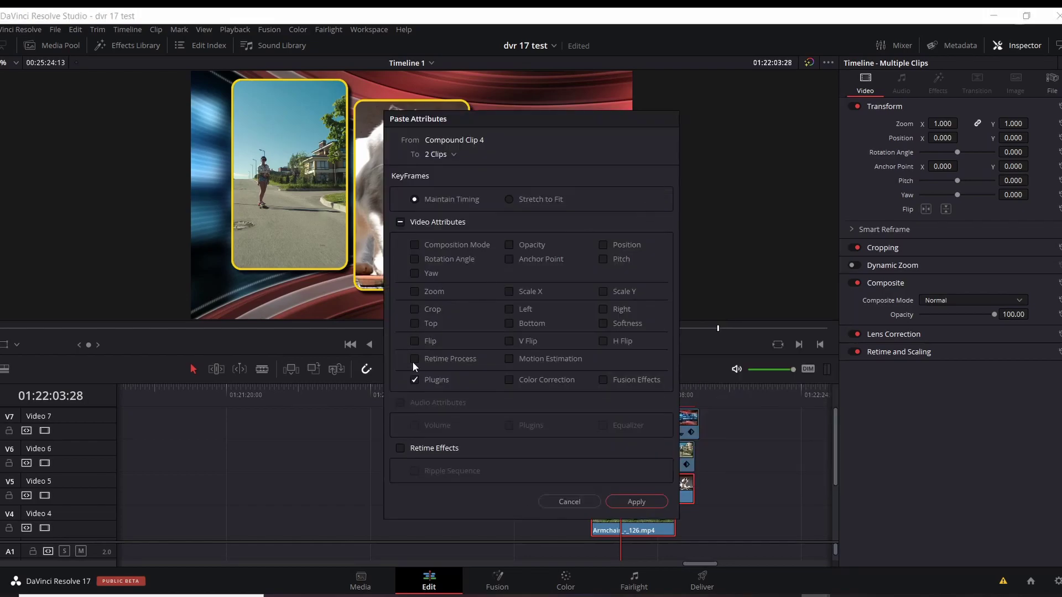
click(646, 499)
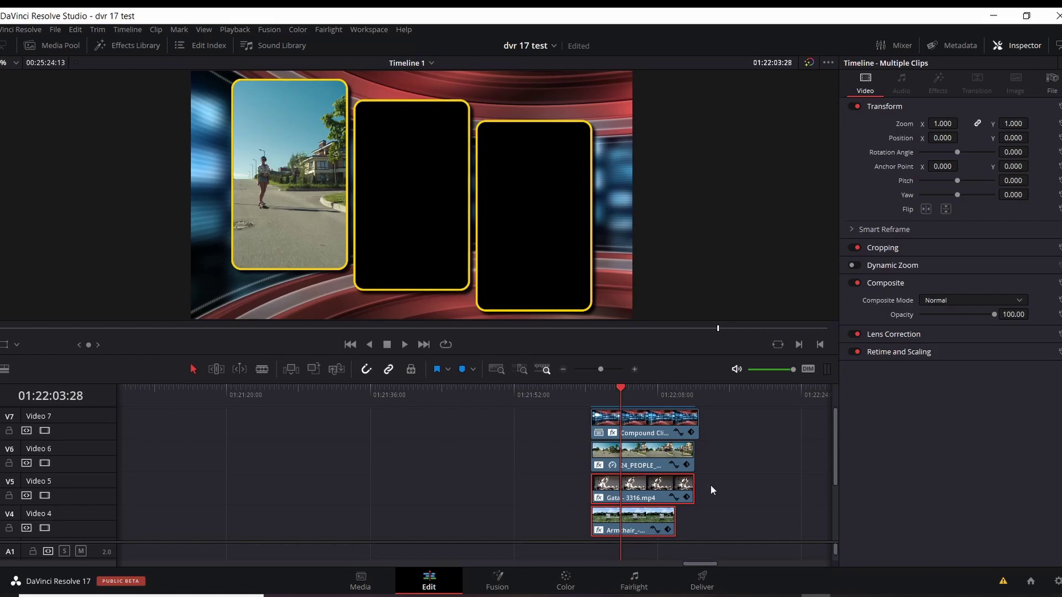
Set Gata-3316.mp4's Video Collage Workflow to Create Tile, keeping Active Tile on Tile 3
click(711, 484)
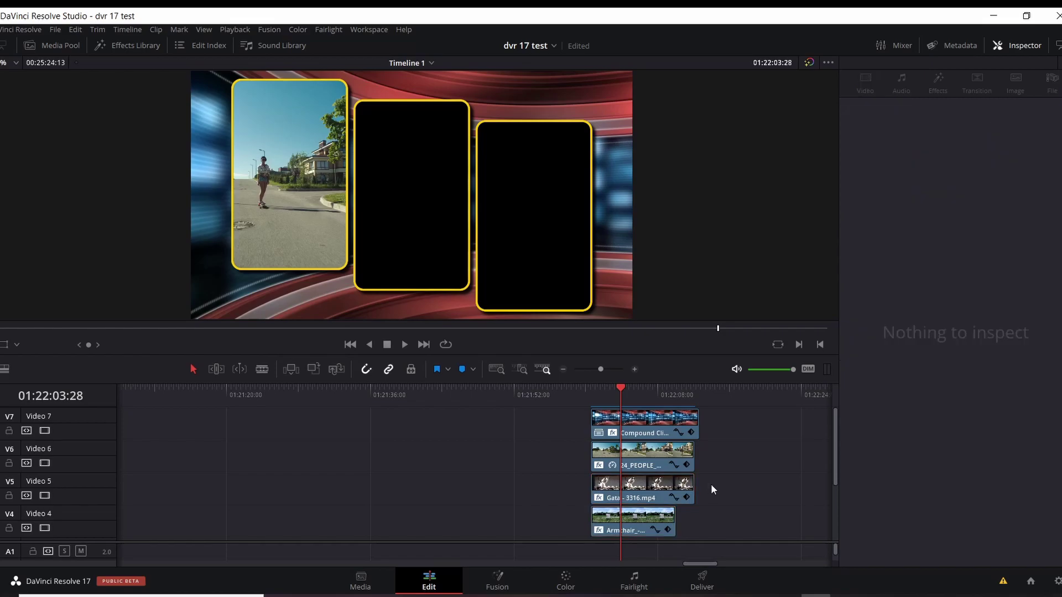
click(634, 497)
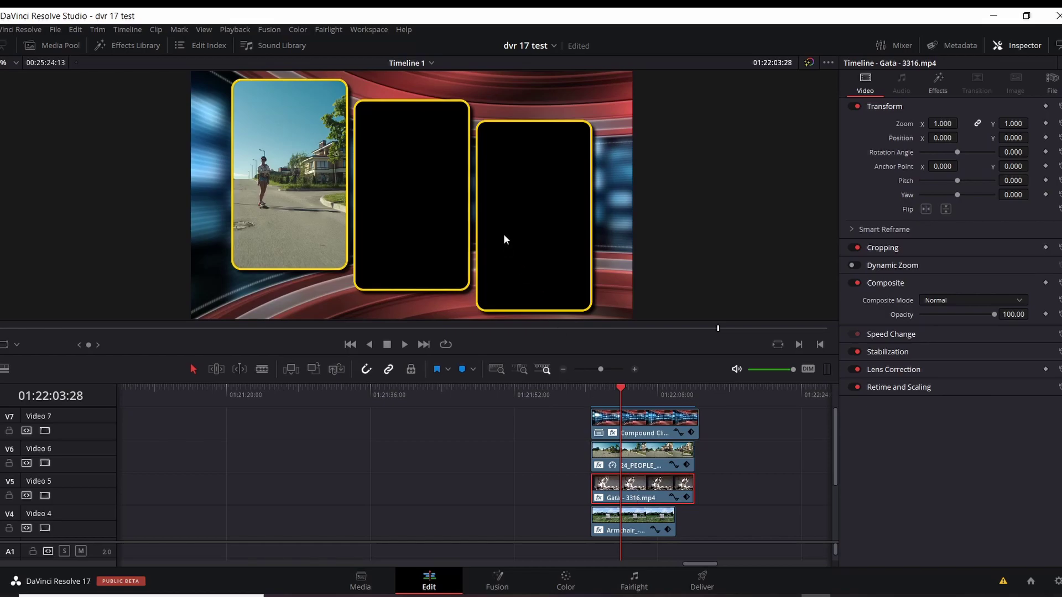
click(932, 88)
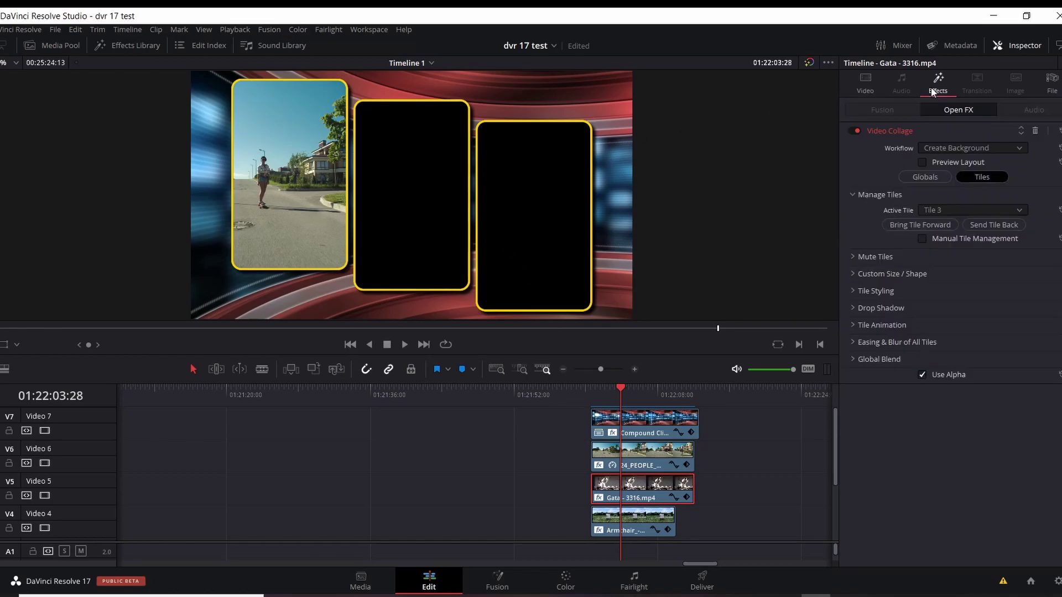
click(944, 146)
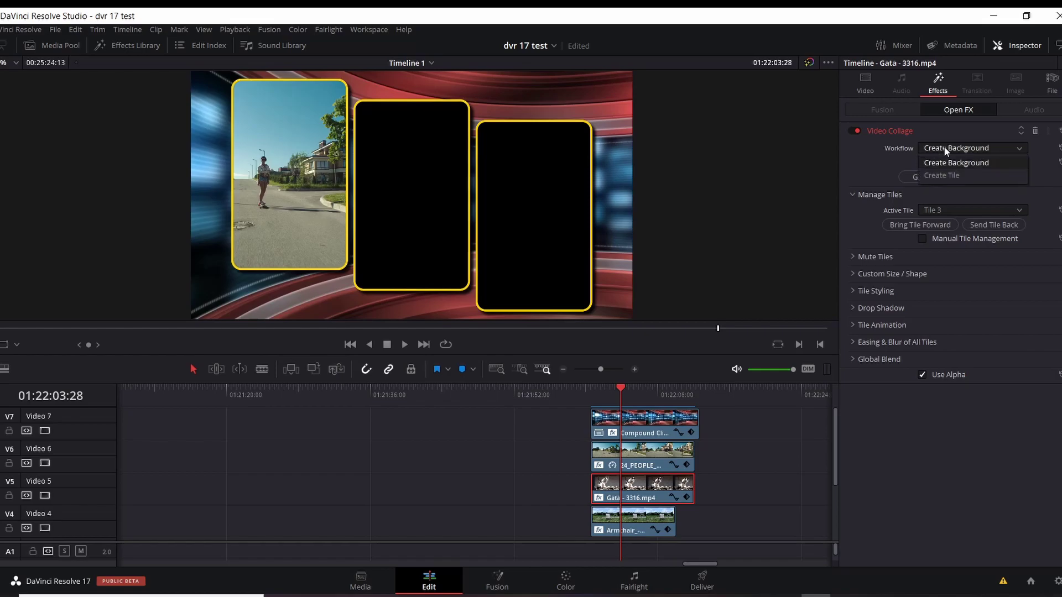
click(940, 175)
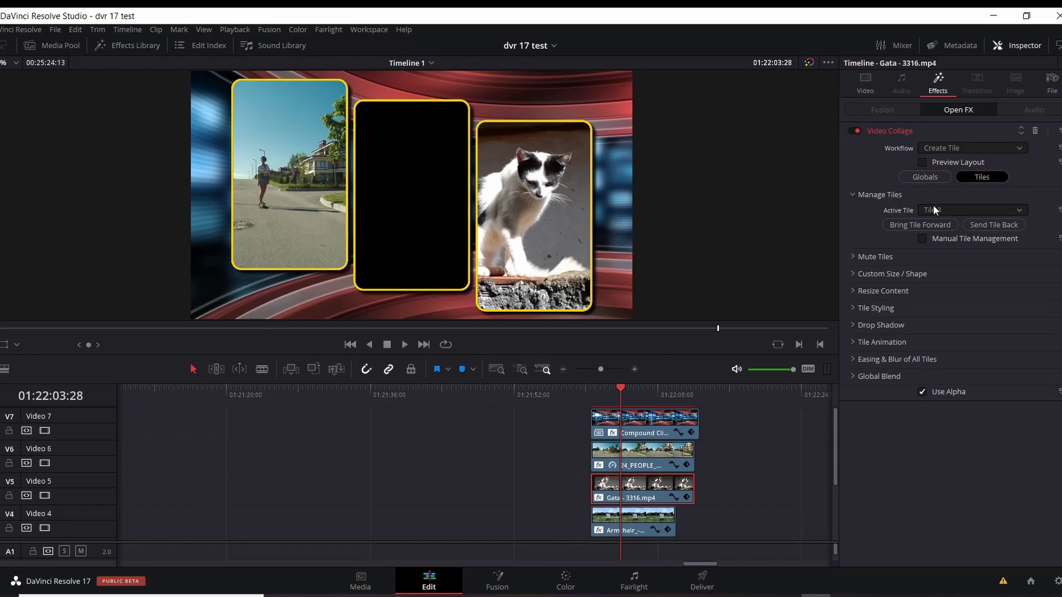
click(954, 211)
click(953, 211)
Set the Armchair clip's Video Collage Workflow to Create Tile with Active Tile as Tile 2
click(627, 513)
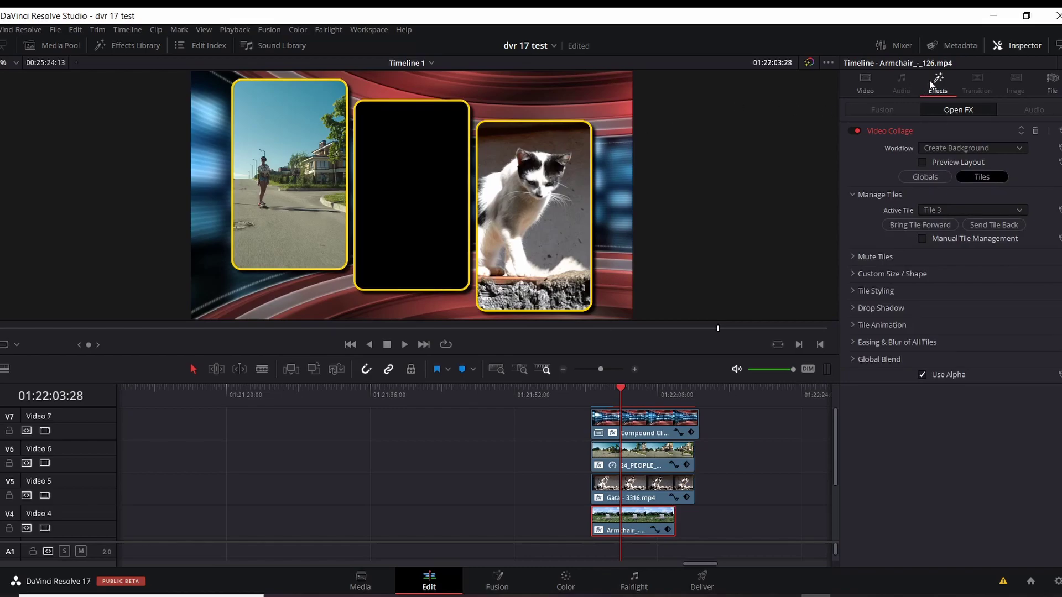
click(964, 148)
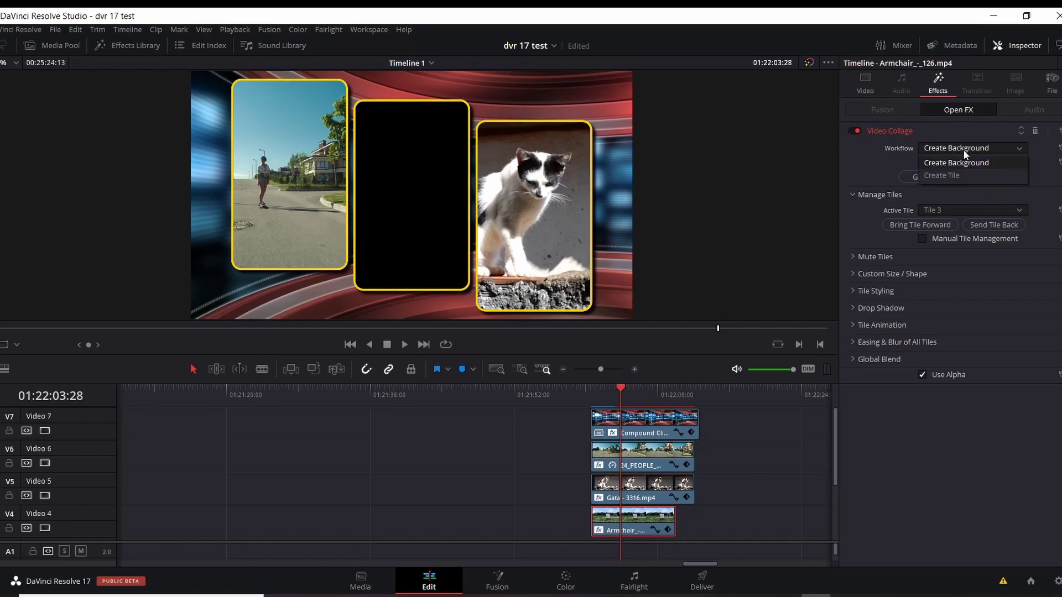
click(960, 178)
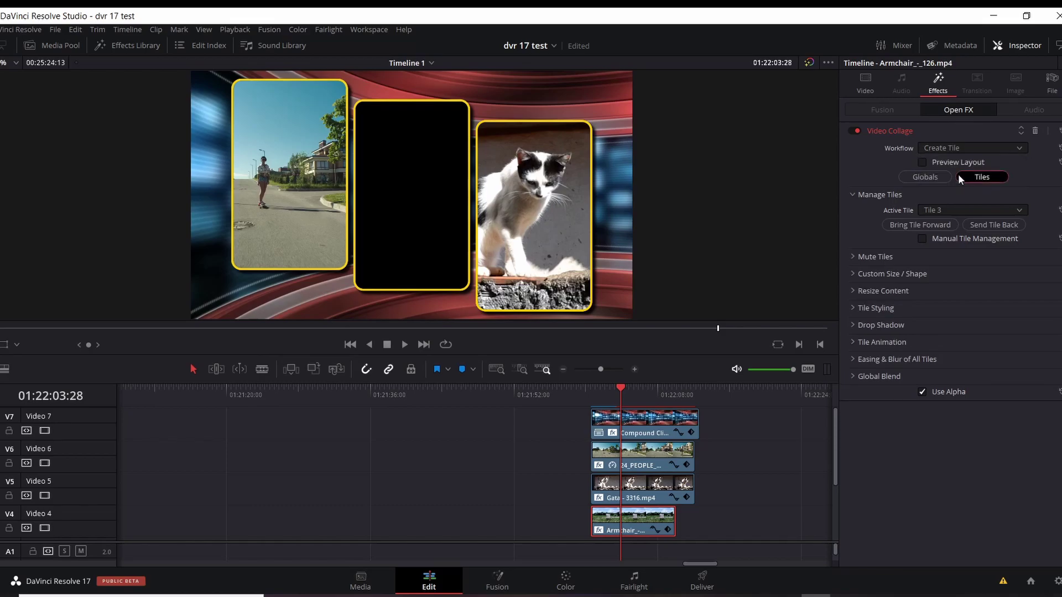
click(944, 209)
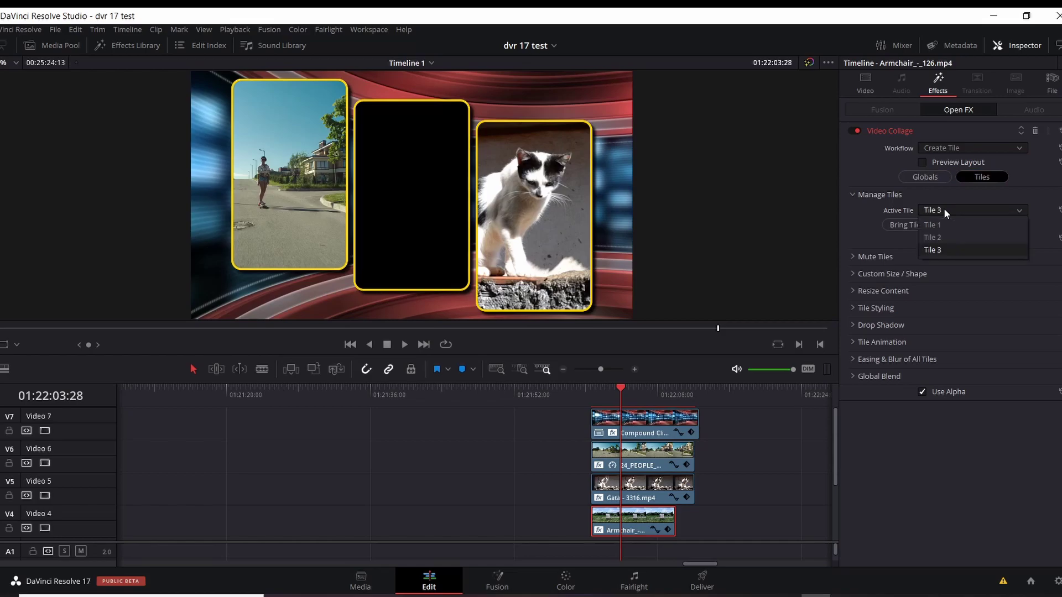
click(949, 237)
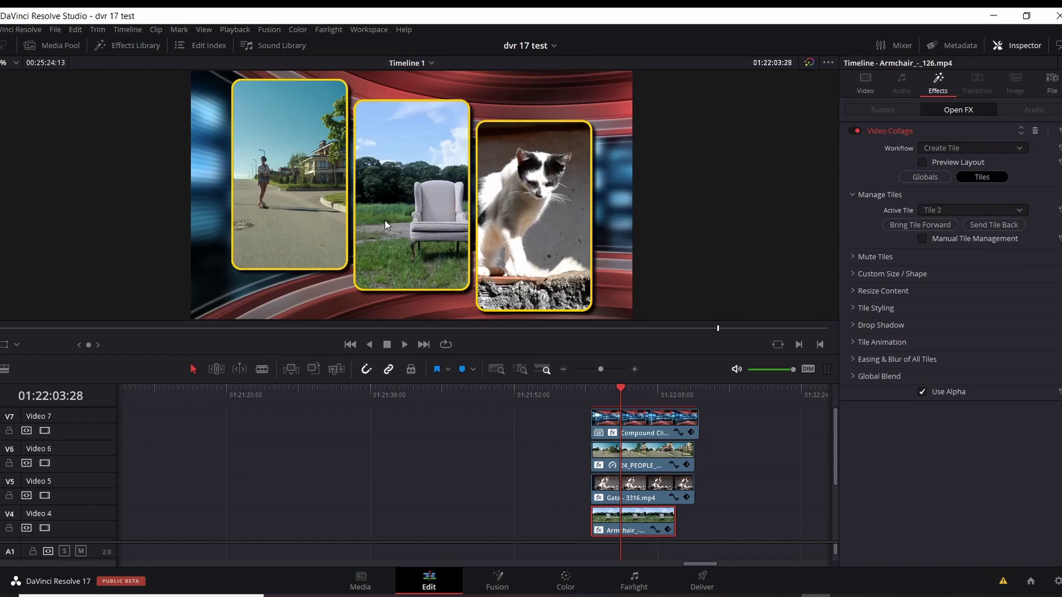
Play the collage from its start a few times, then stop on the skater, armchair and cat tiles
click(590, 388)
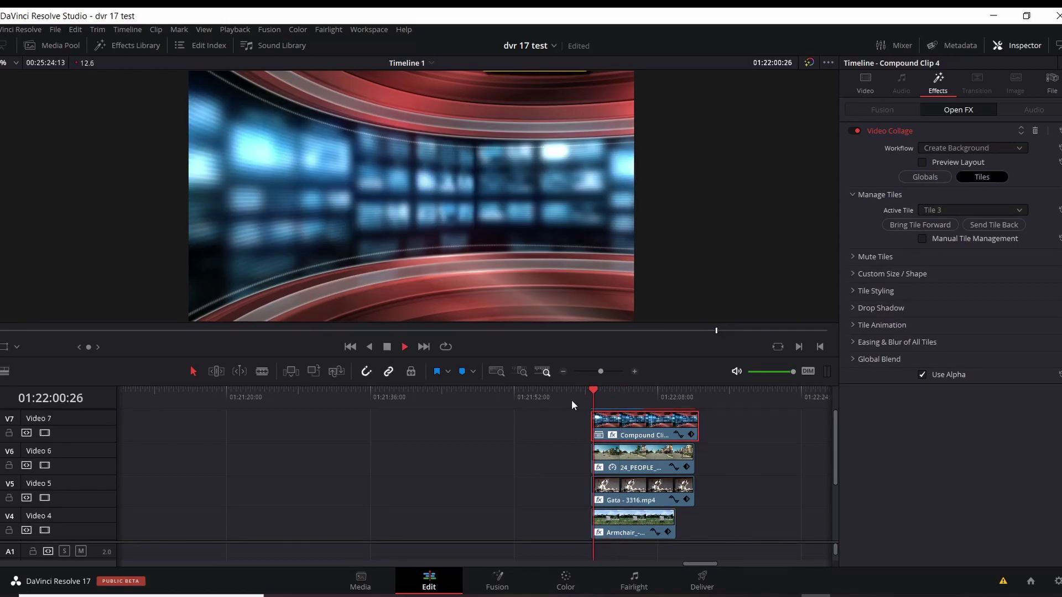
key(space)
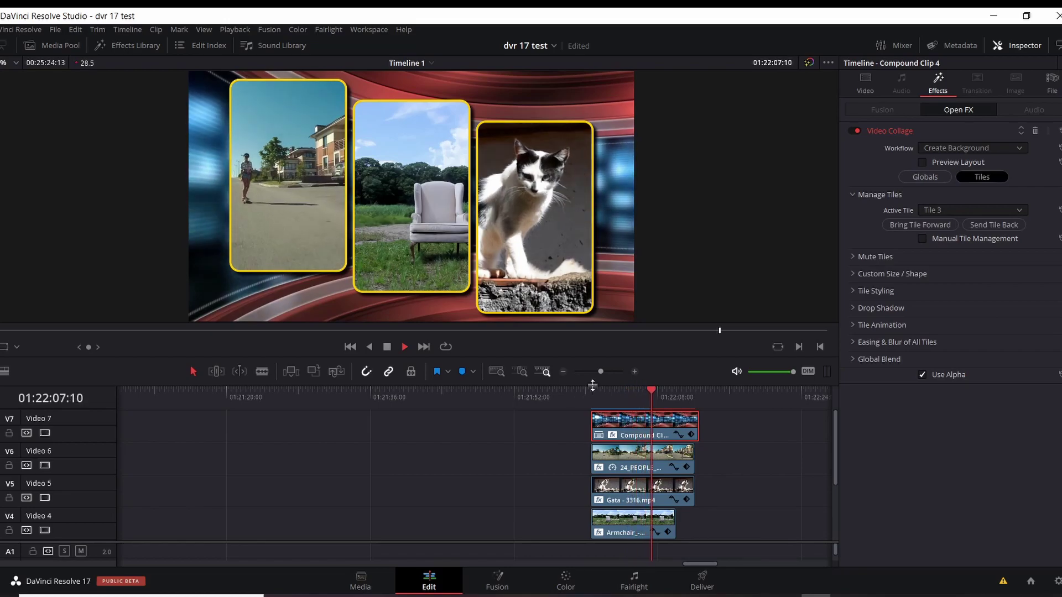
click(596, 390)
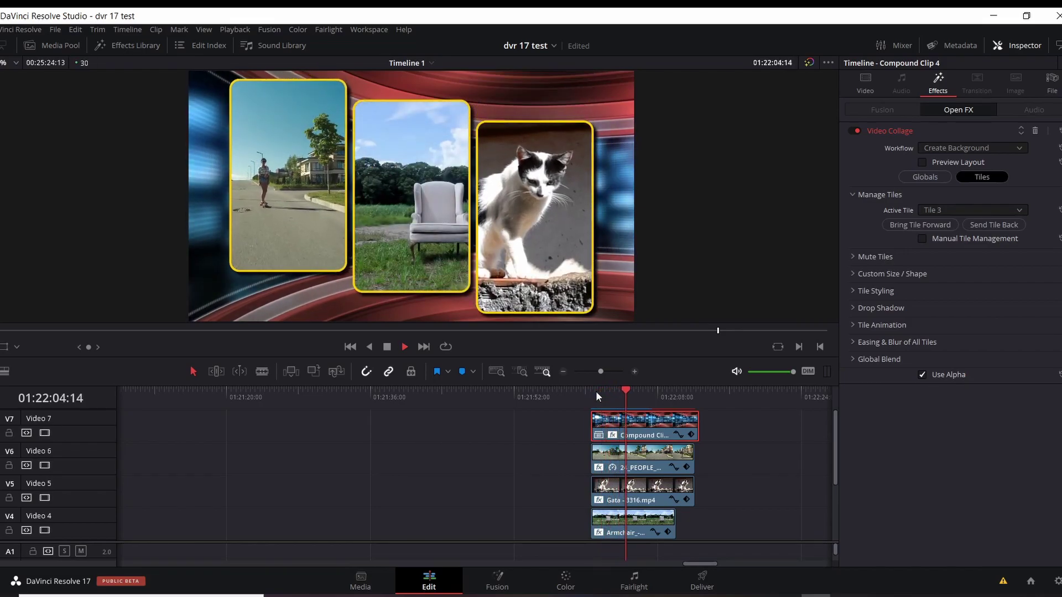
click(596, 391)
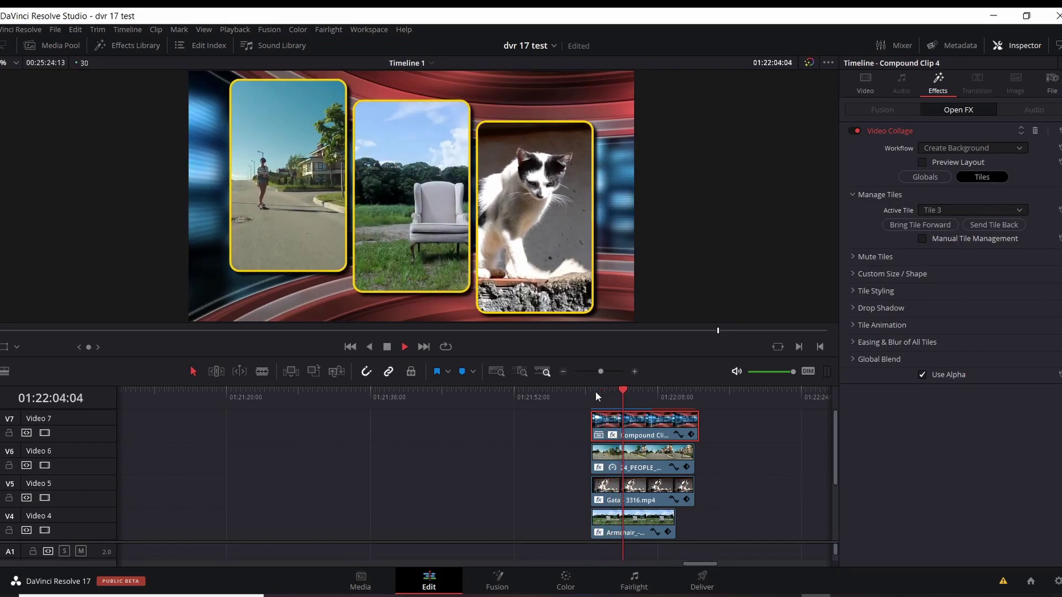
key(space)
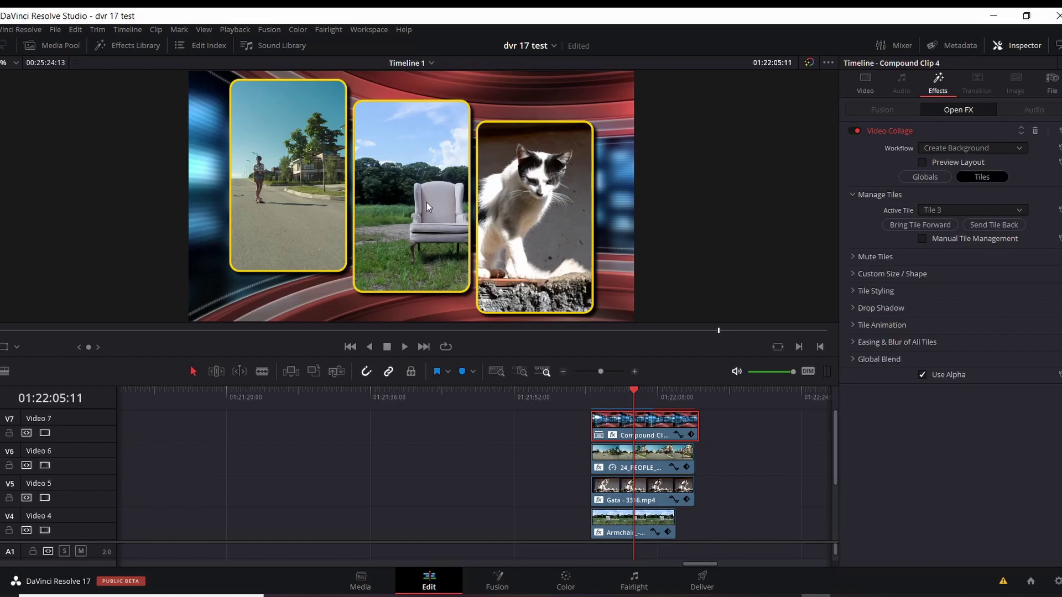
Zoom the Armchair clip's content to 1.366 and pan it to -0.101 in Tile 2
click(629, 522)
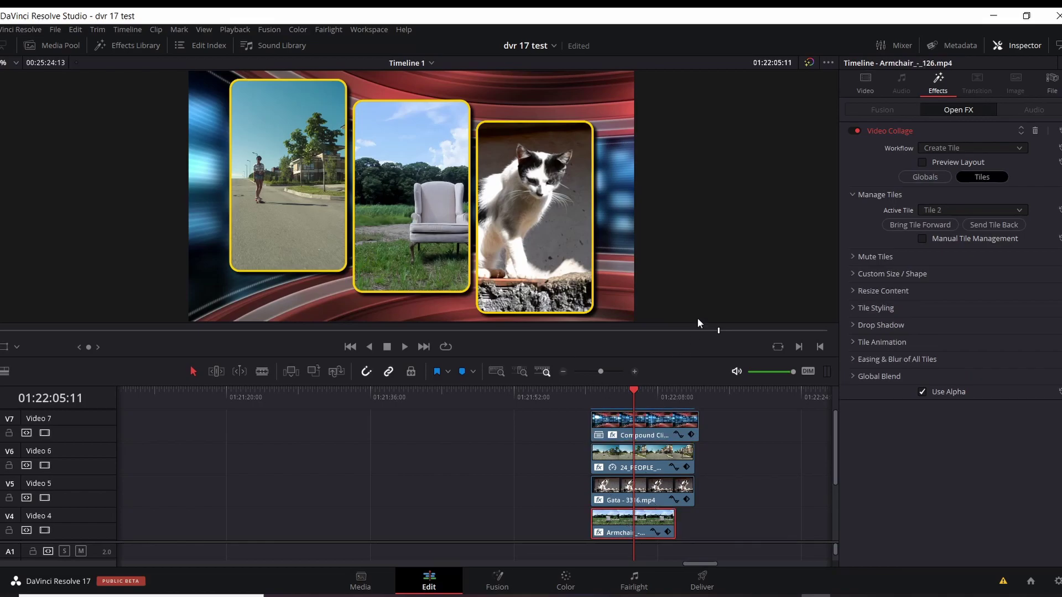
click(853, 291)
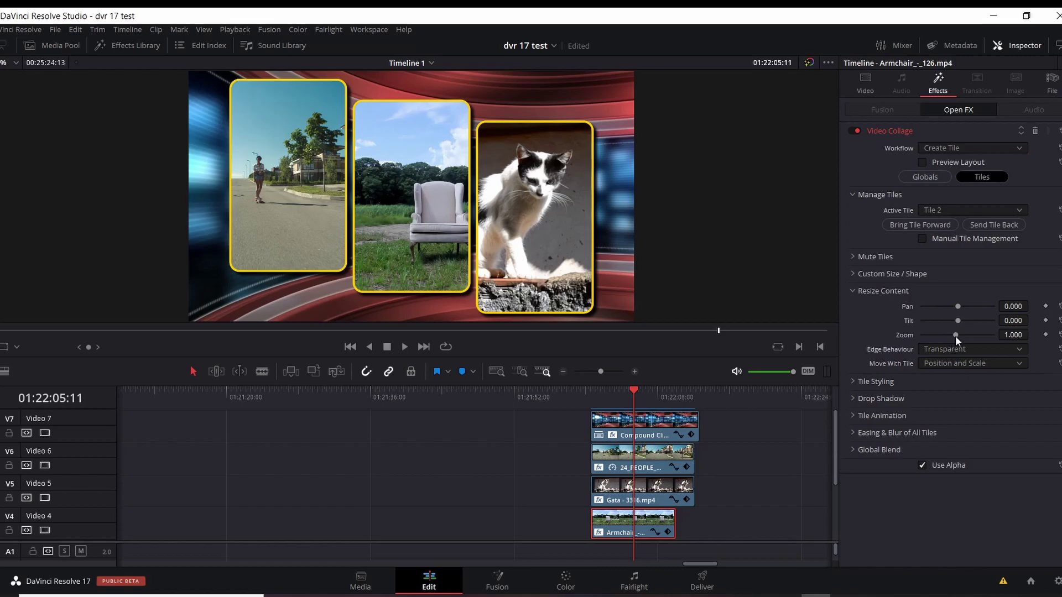
drag(955, 336, 968, 344)
drag(955, 307, 954, 307)
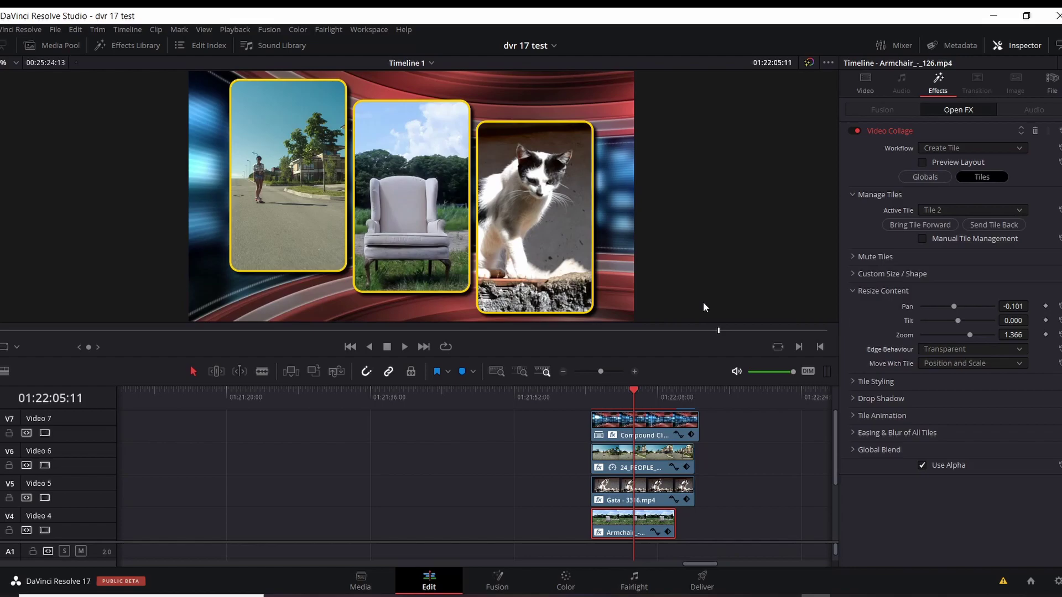
click(853, 415)
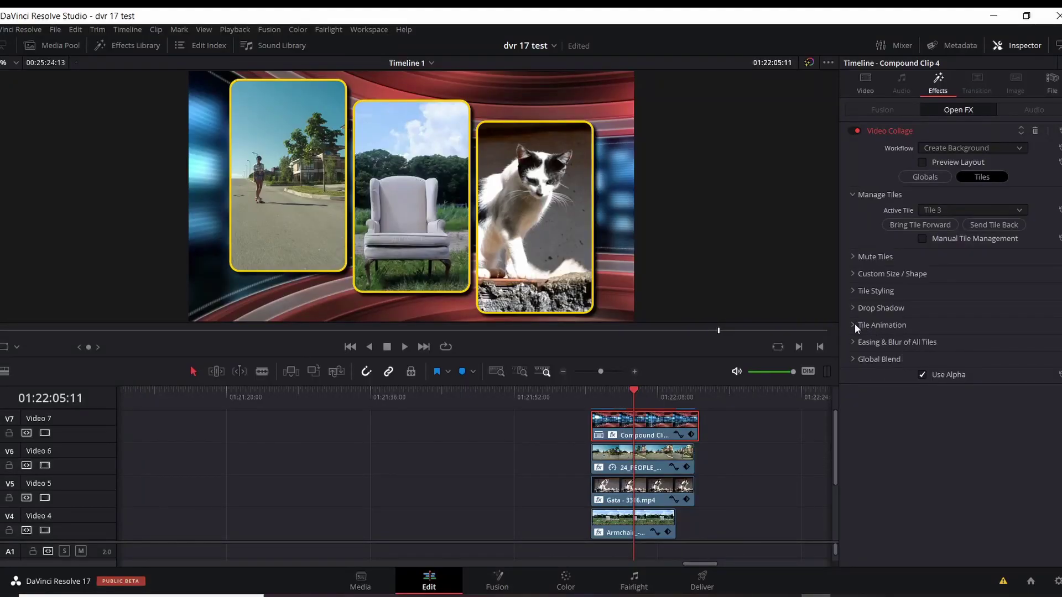
click(855, 326)
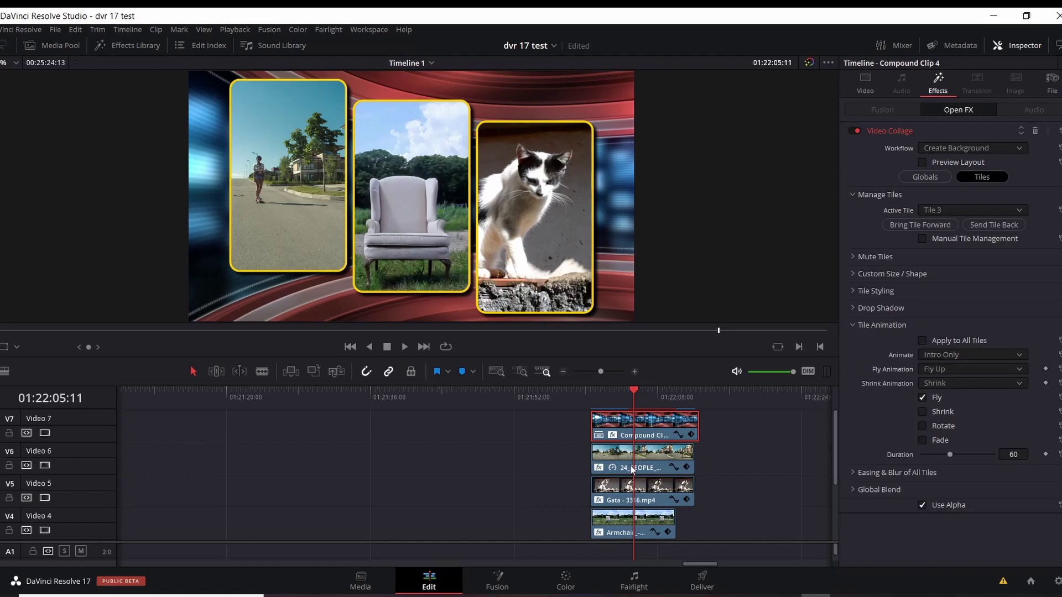
click(1022, 209)
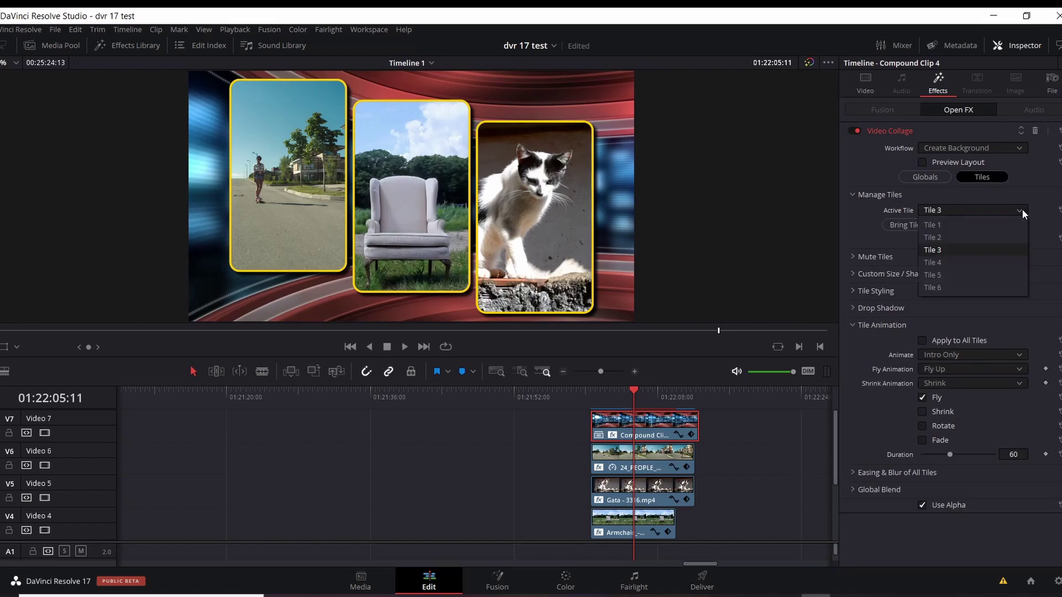
click(991, 249)
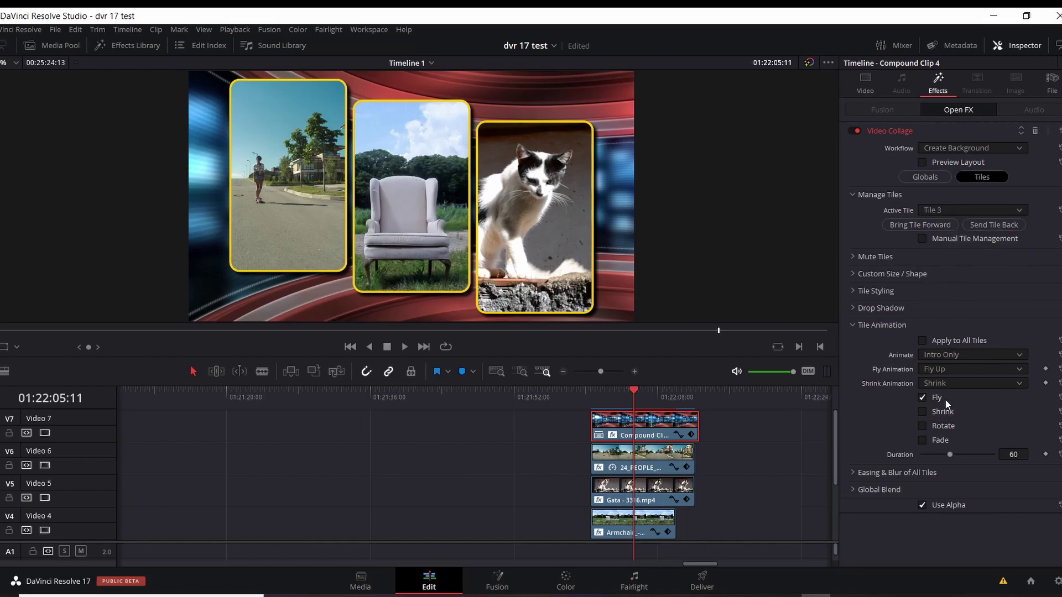